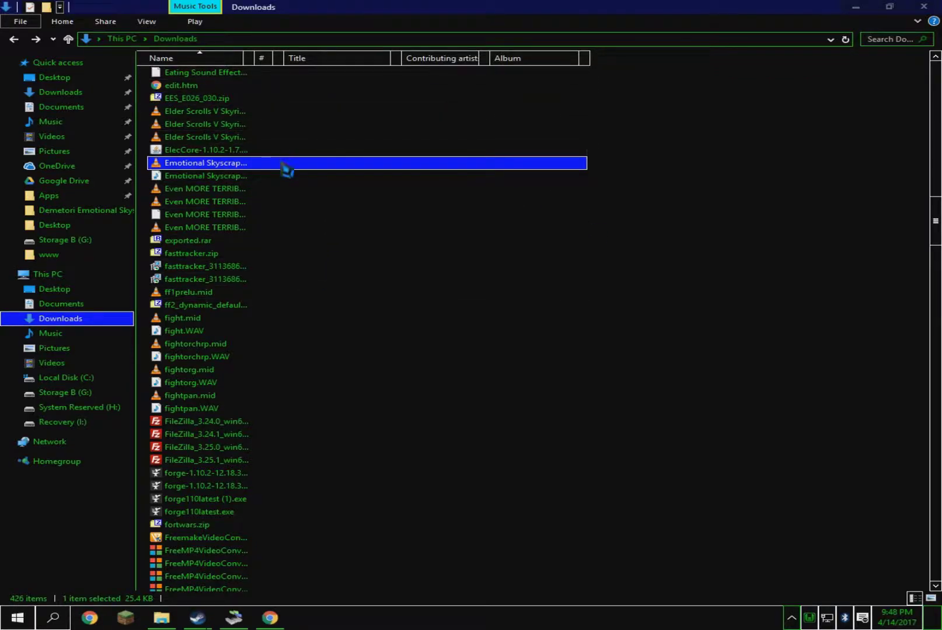
Browse from the Downloads folder into the GXSCC folder inside oldDLs.
scroll(317, 182, up, 3)
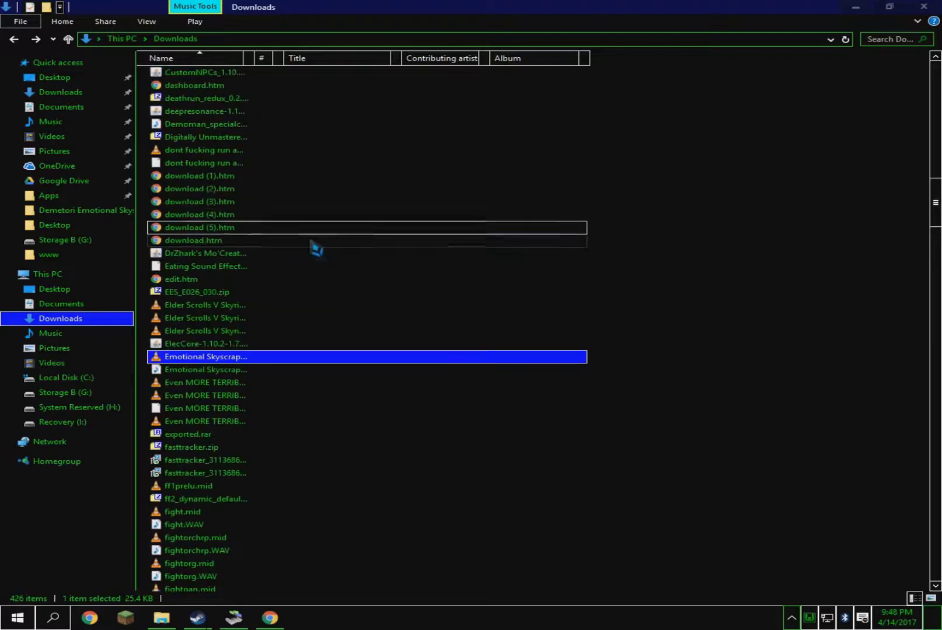
scroll(392, 340, down, 1)
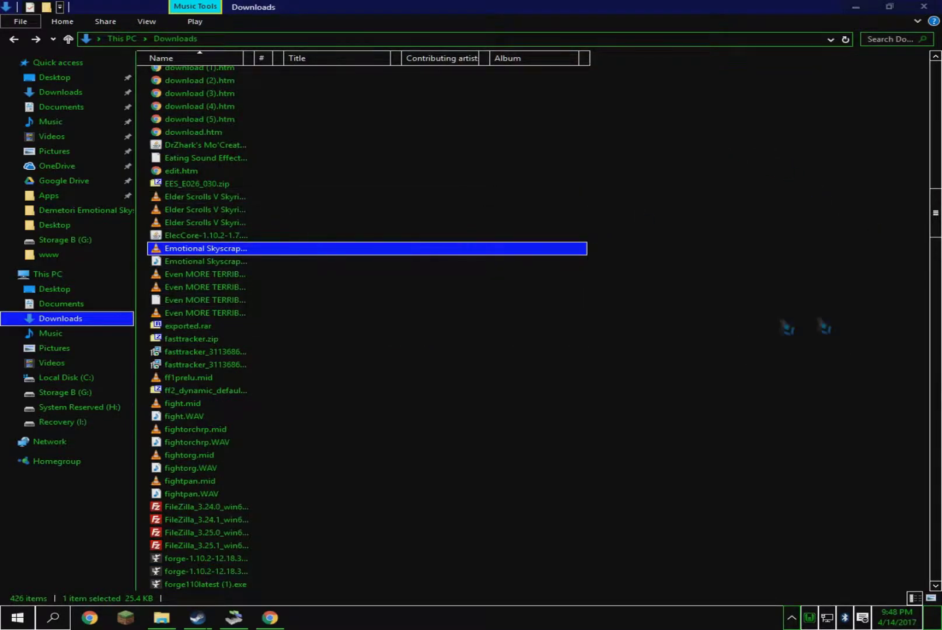
drag(936, 215, 935, 85)
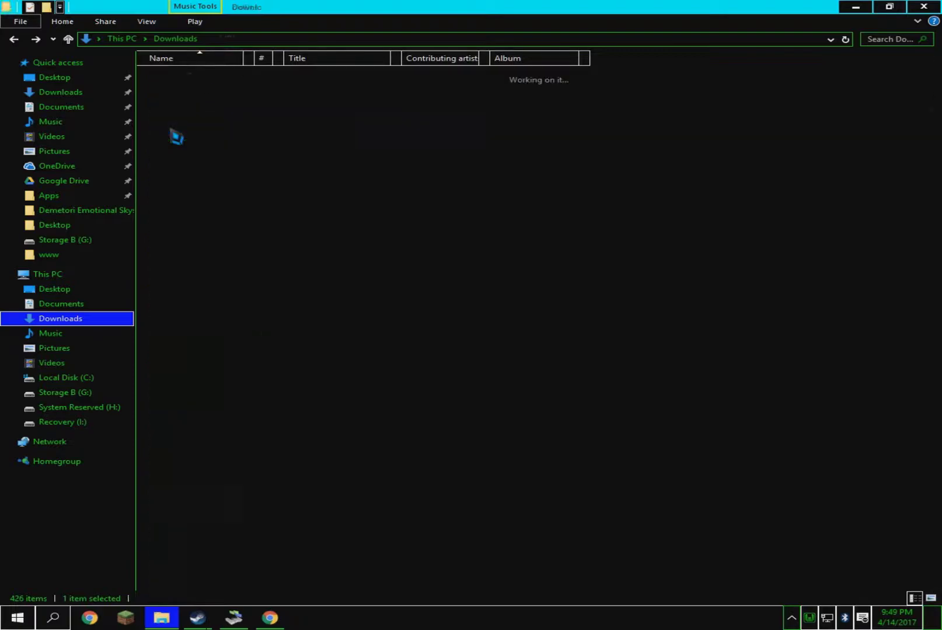
double_click(193, 87)
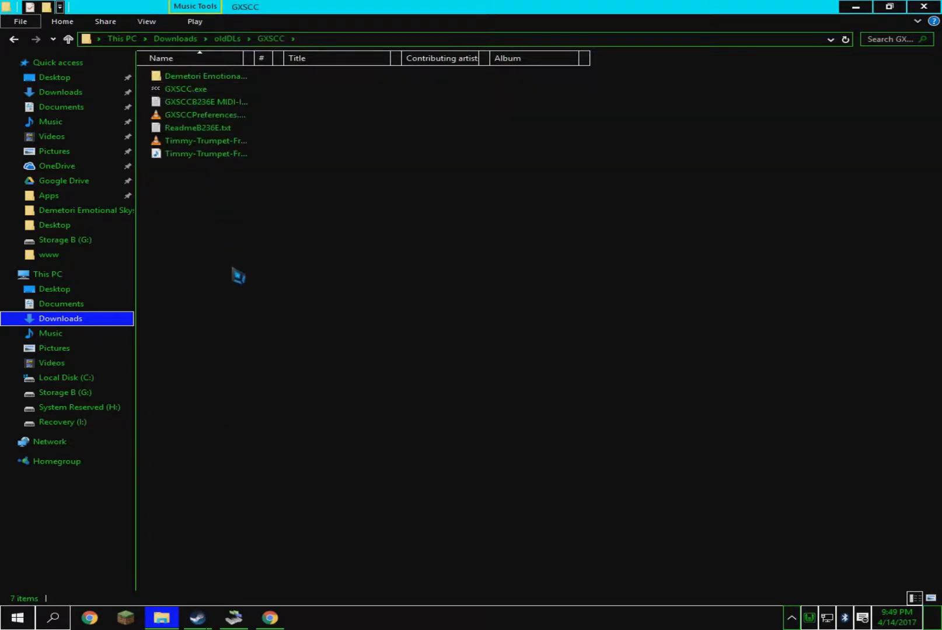
right_click(230, 185)
click(223, 228)
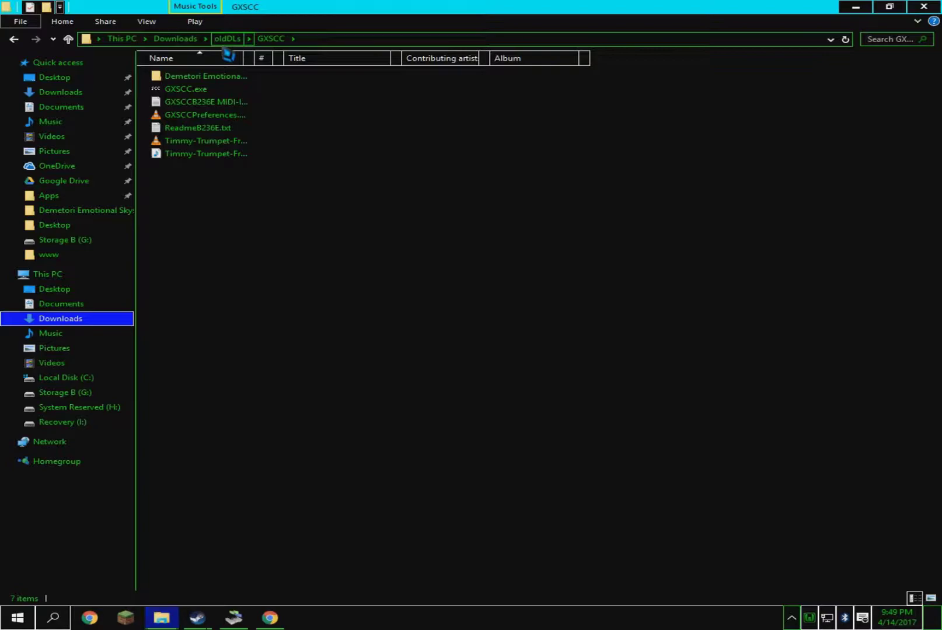
Open the Downloads folder in a second File Explorer window by running "downloads".
key(super+r)
text(diwbki)
key(BackSpace)
key(BackSpace)
key(BackSpace)
key(BackSpace)
key(BackSpace)
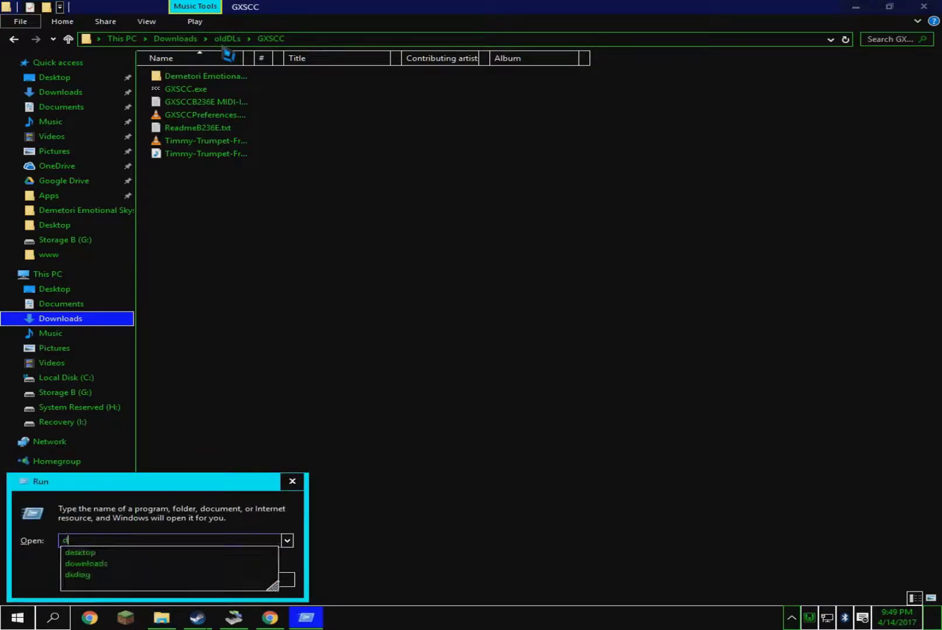
text(ownloads)
key(Return)
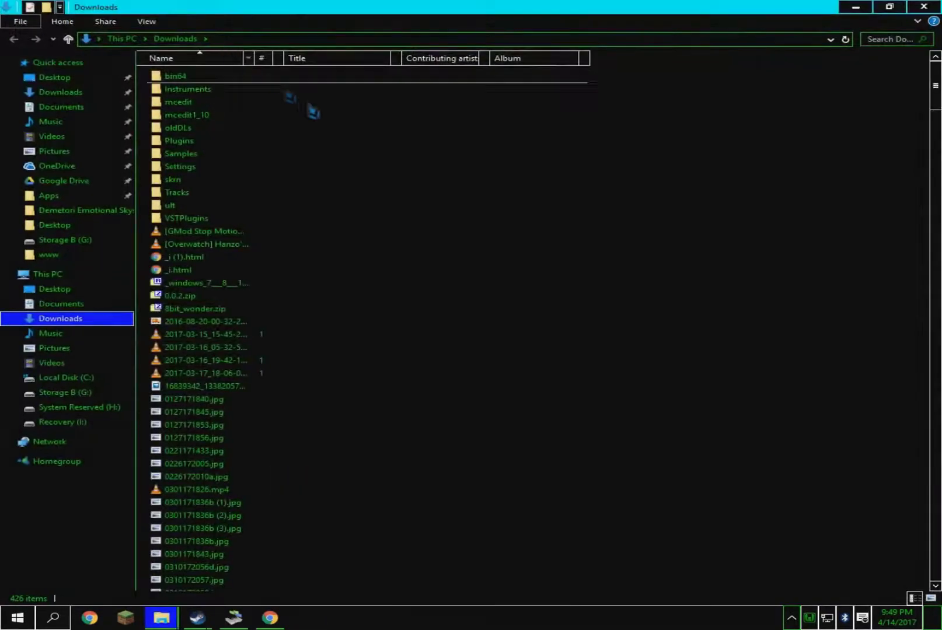
Copy the Emotional Skyscraper MIDI file from Downloads into the GXSCC folder.
text(emo)
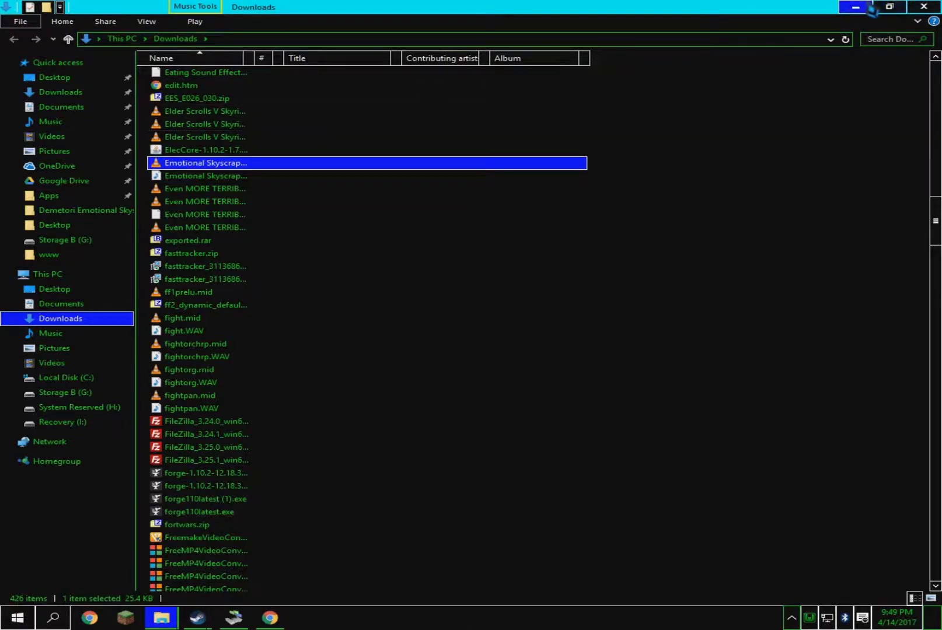
click(856, 6)
key(ctrl+v)
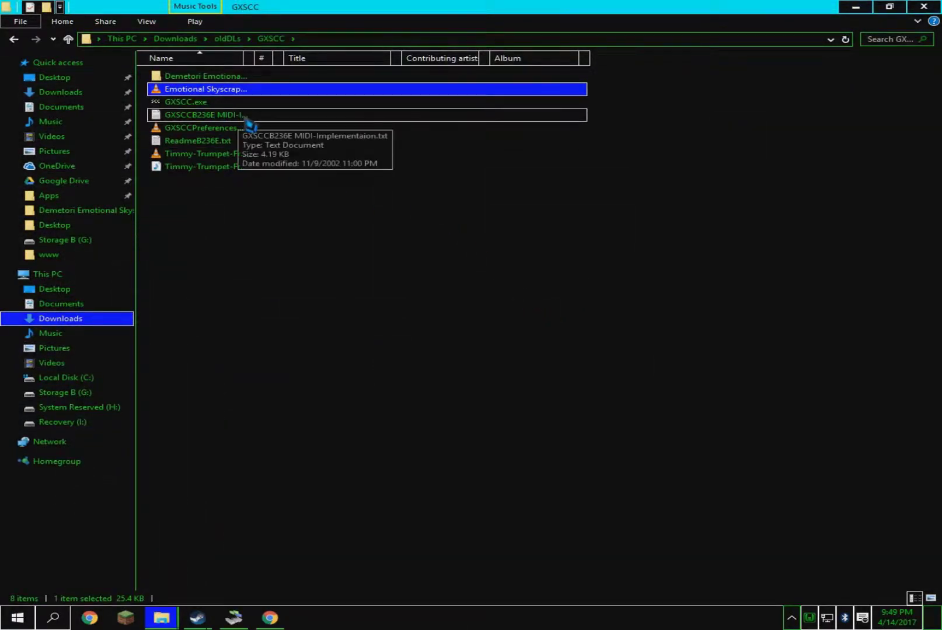
Switch to MidiEditor, open the Emotional Skyscraper MIDI file from the GXSCC folder, and play its opening measures.
mouse_move(234, 618)
click(262, 533)
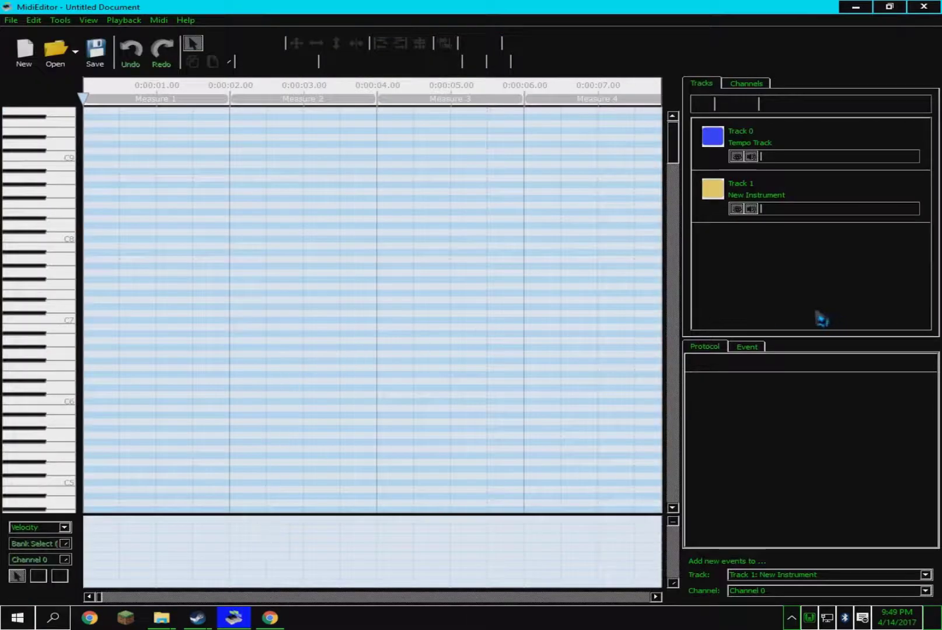
key(alt+Tab)
key(alt+Tab)
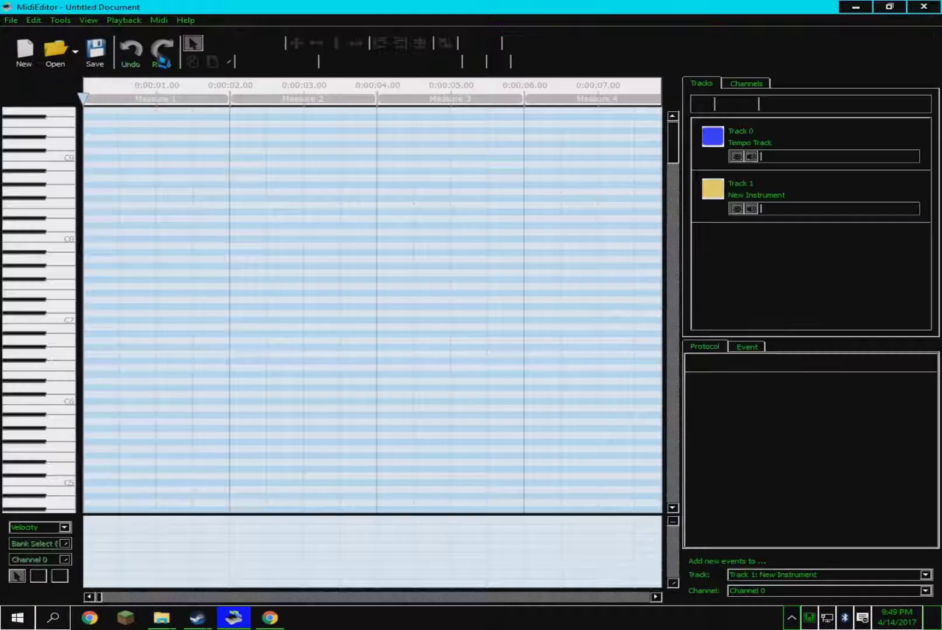
click(76, 52)
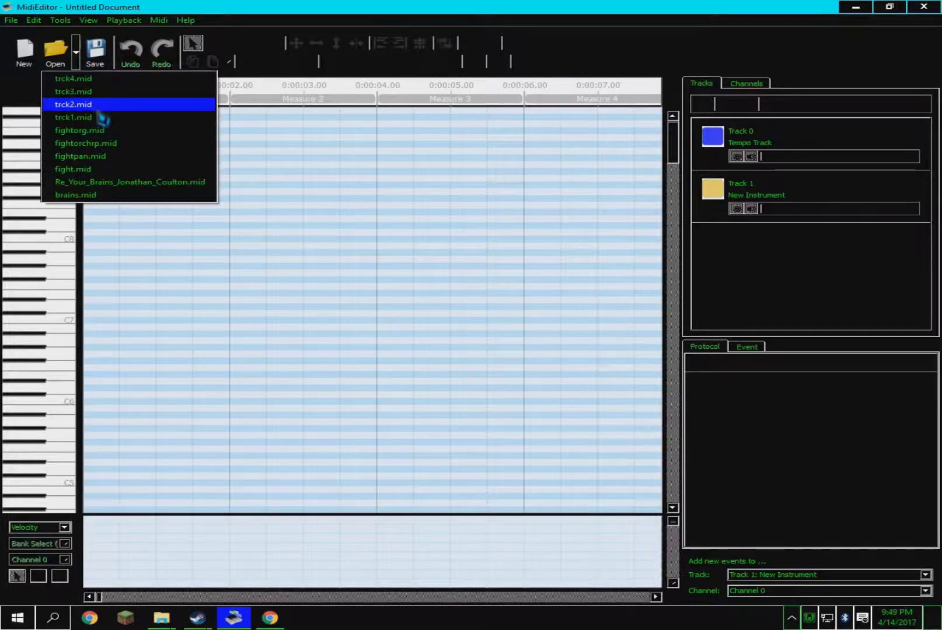
click(12, 20)
click(30, 47)
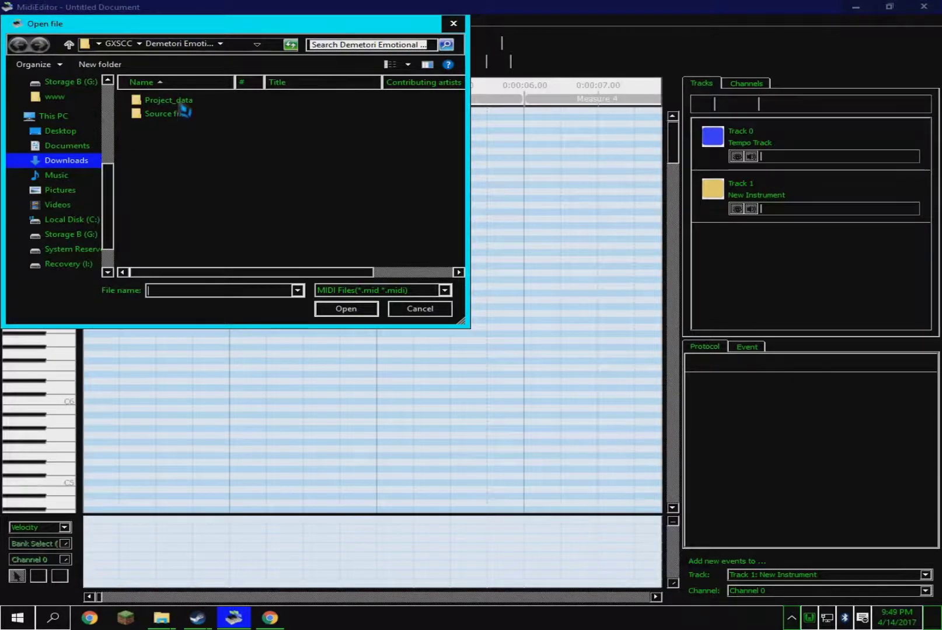
click(120, 44)
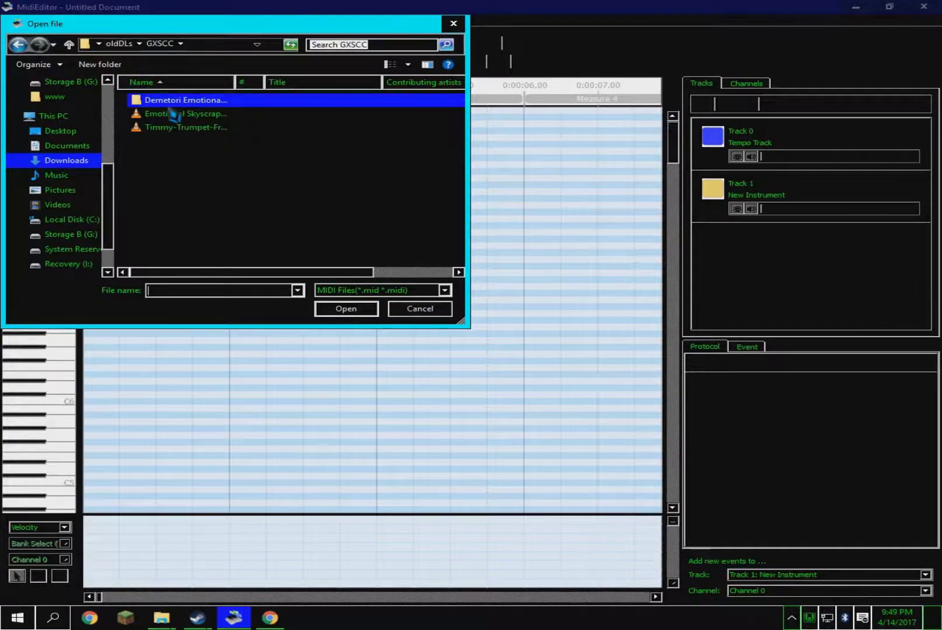
double_click(172, 114)
key(space)
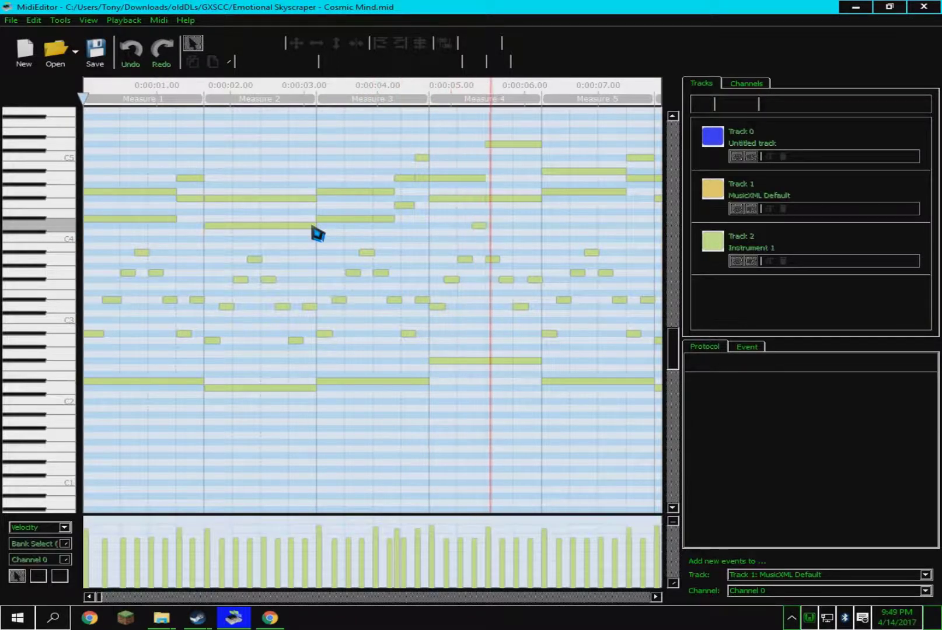
key(space)
Return to the GXSCC folder in File Explorer and open the Emotional Skyscraper MIDI file with GXSCC.exe.
key(alt+Tab)
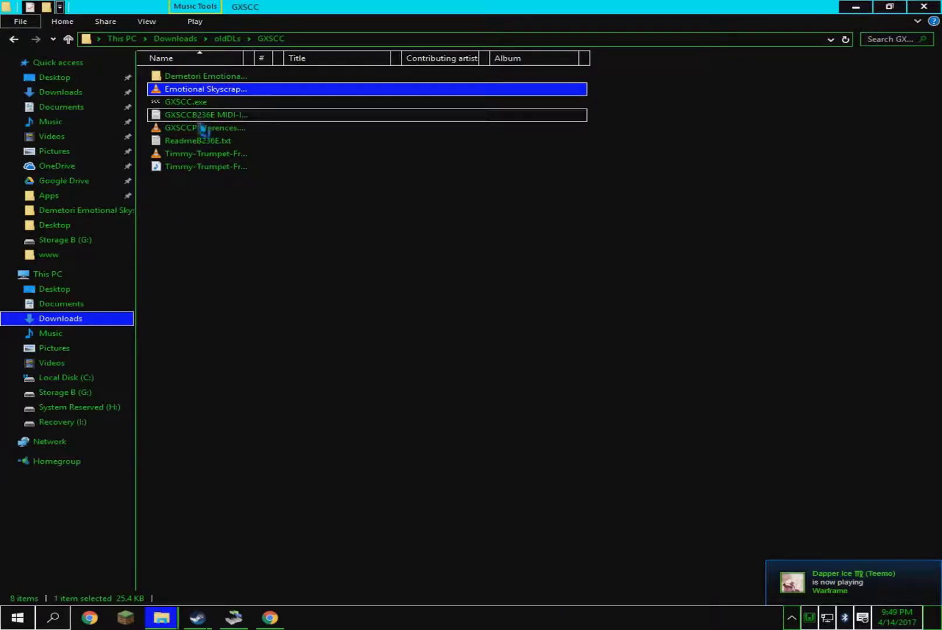
drag(197, 91, 198, 107)
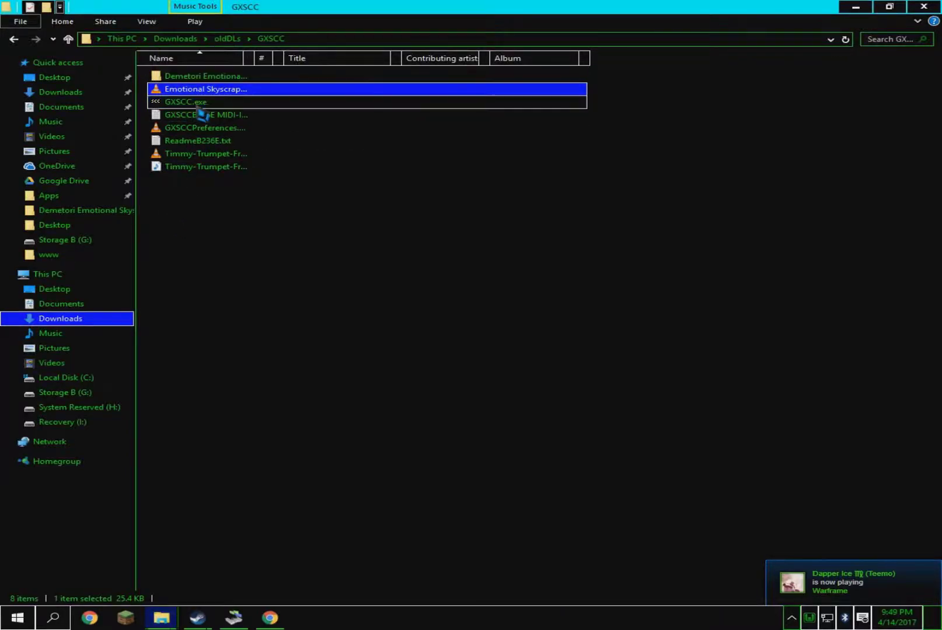
click(536, 420)
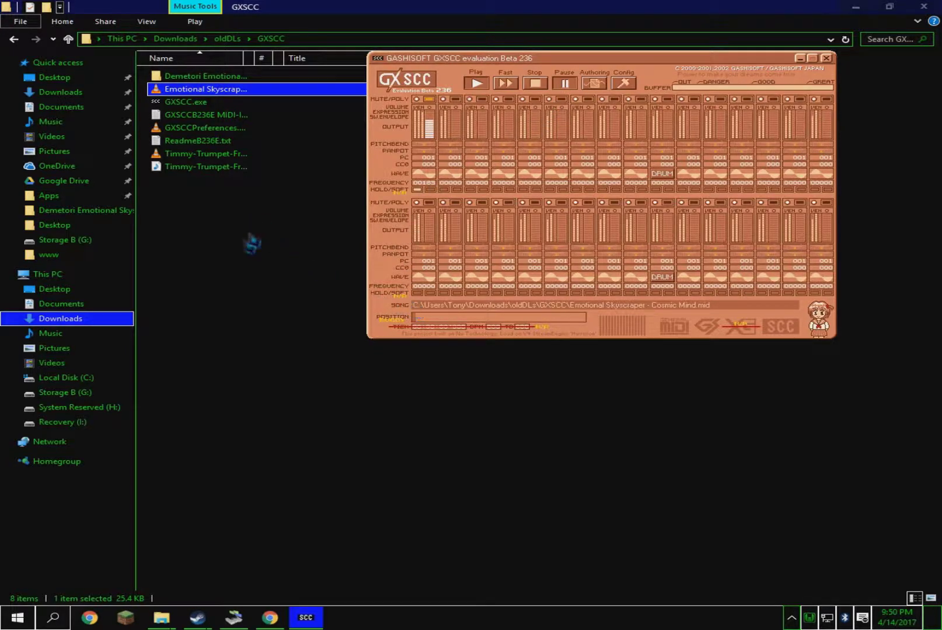
Switch back to MidiEditor and set the instrument of Channel 0 to Rock Organ.
key(alt+Tab)
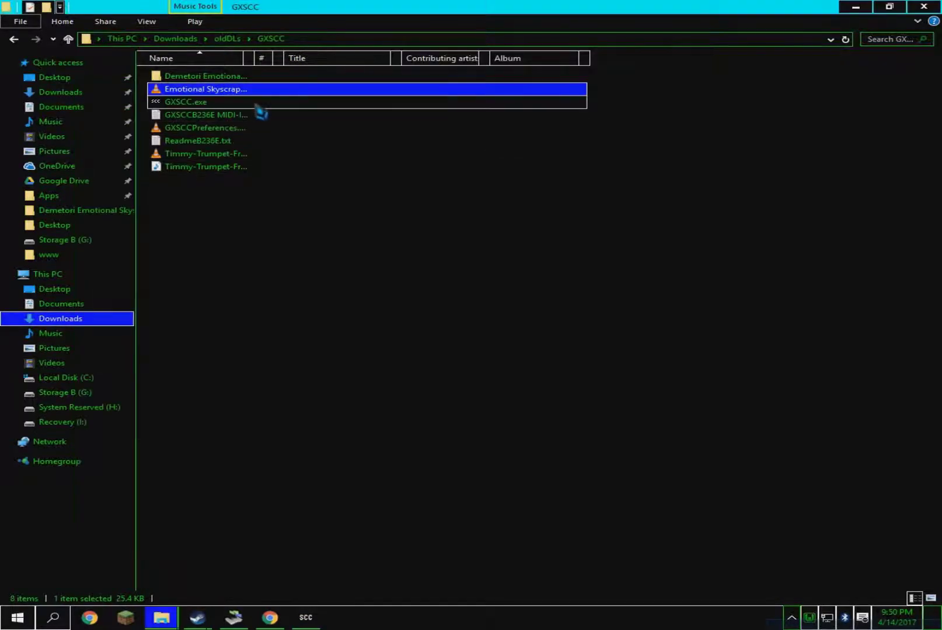
key(alt+Tab)
click(562, 198)
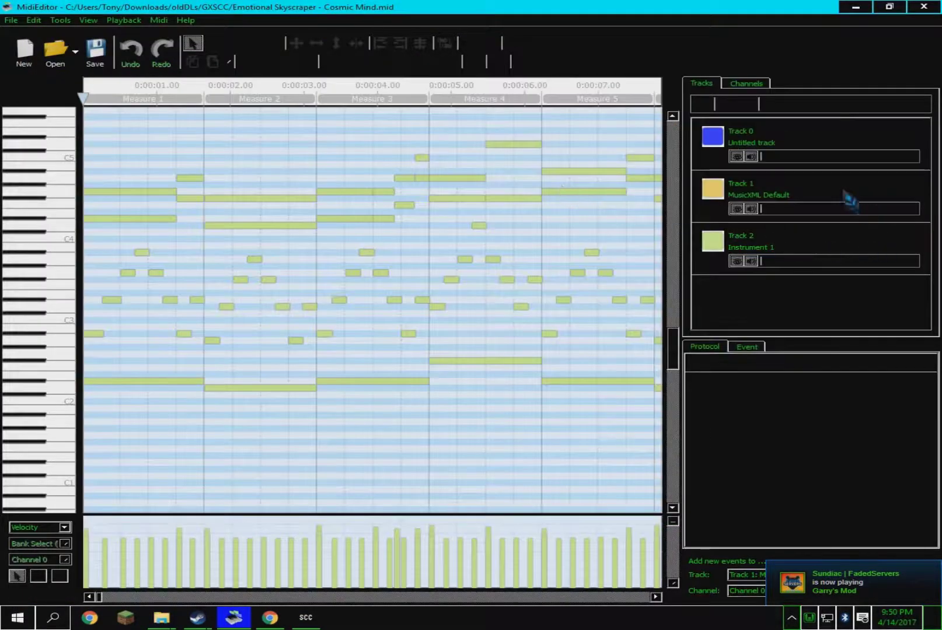
click(745, 85)
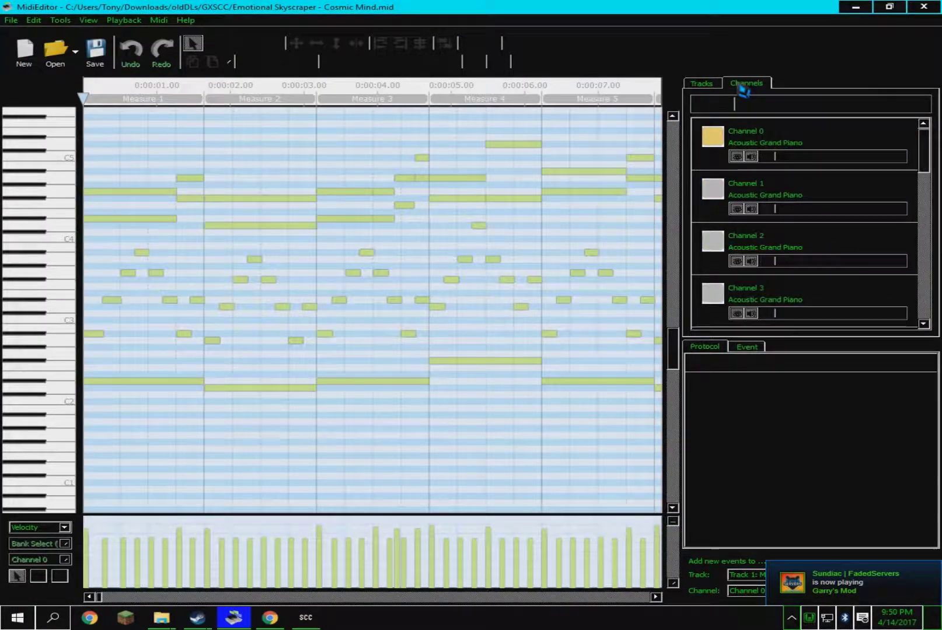
double_click(795, 163)
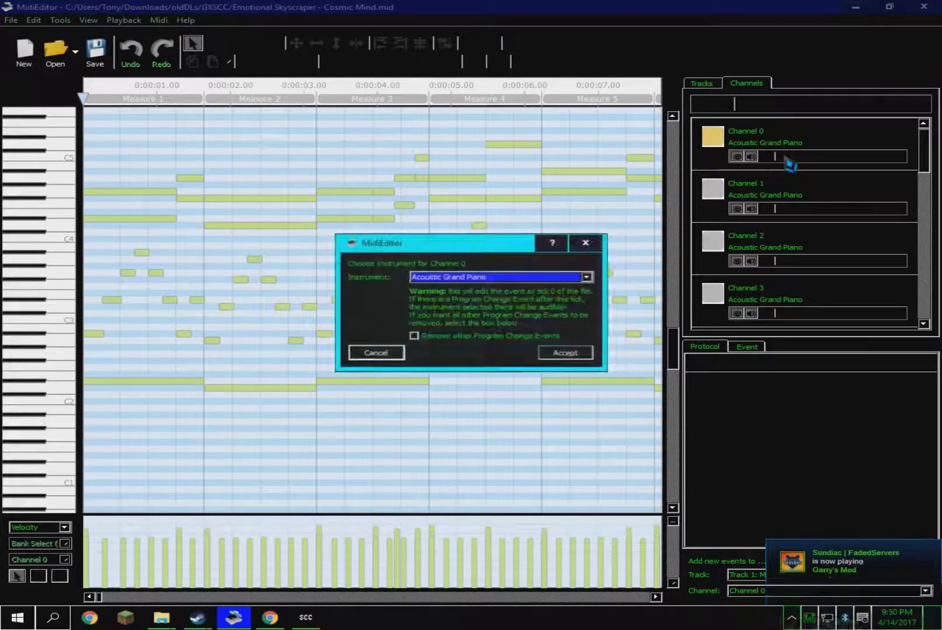
click(474, 277)
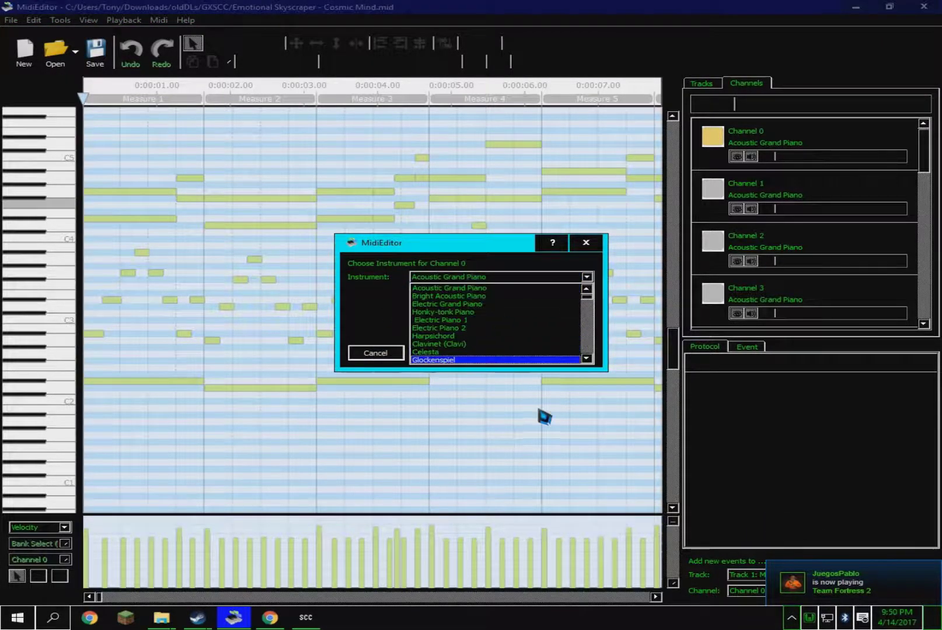
key(Down)
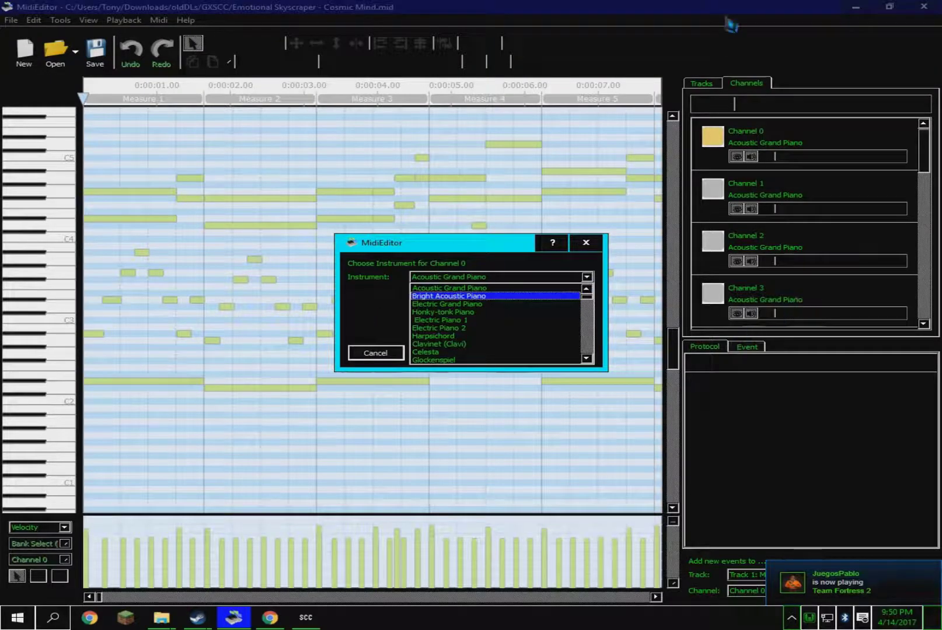
scroll(490, 328, down, 7)
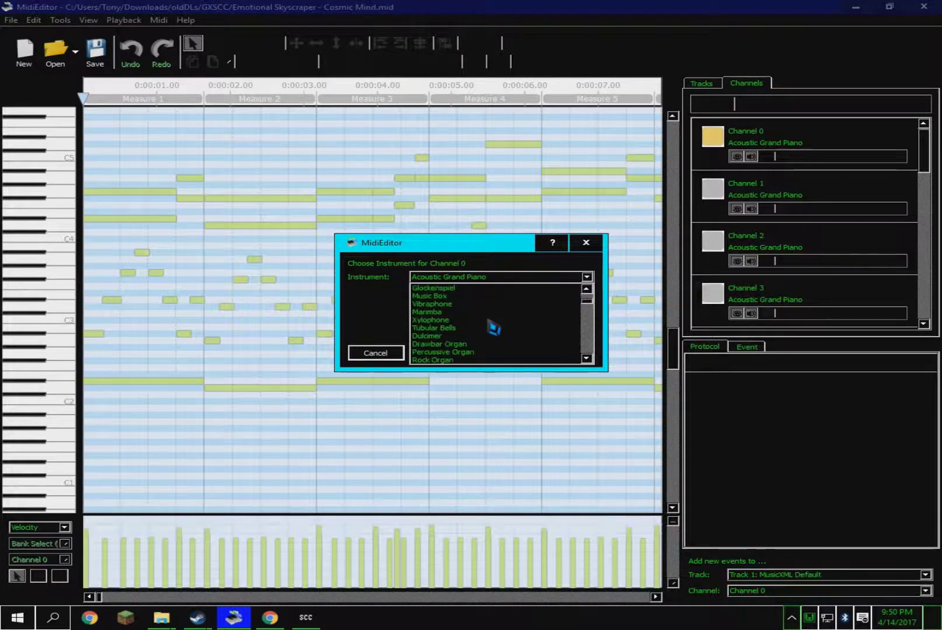
scroll(493, 329, up, 2)
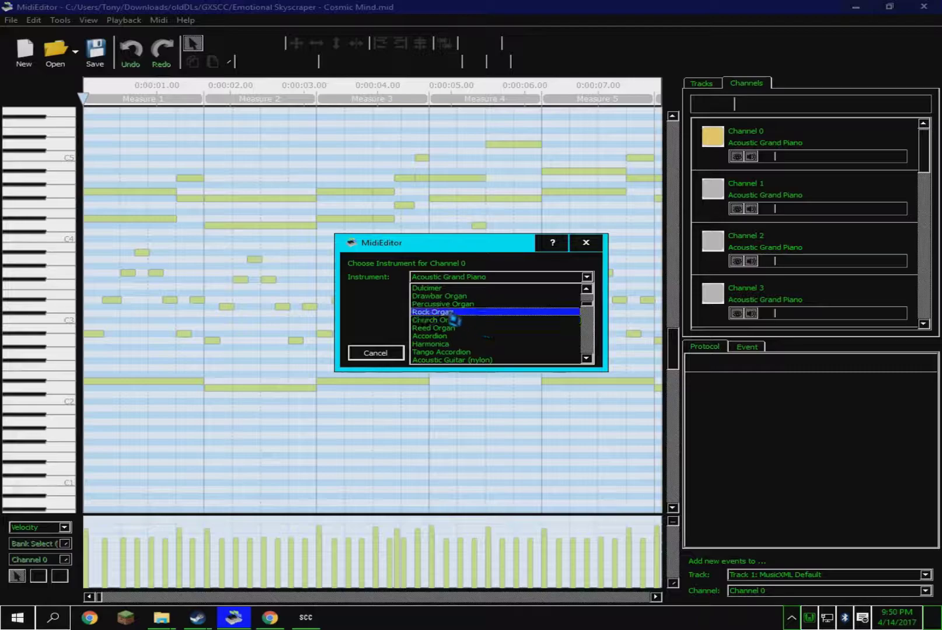
click(461, 310)
click(575, 354)
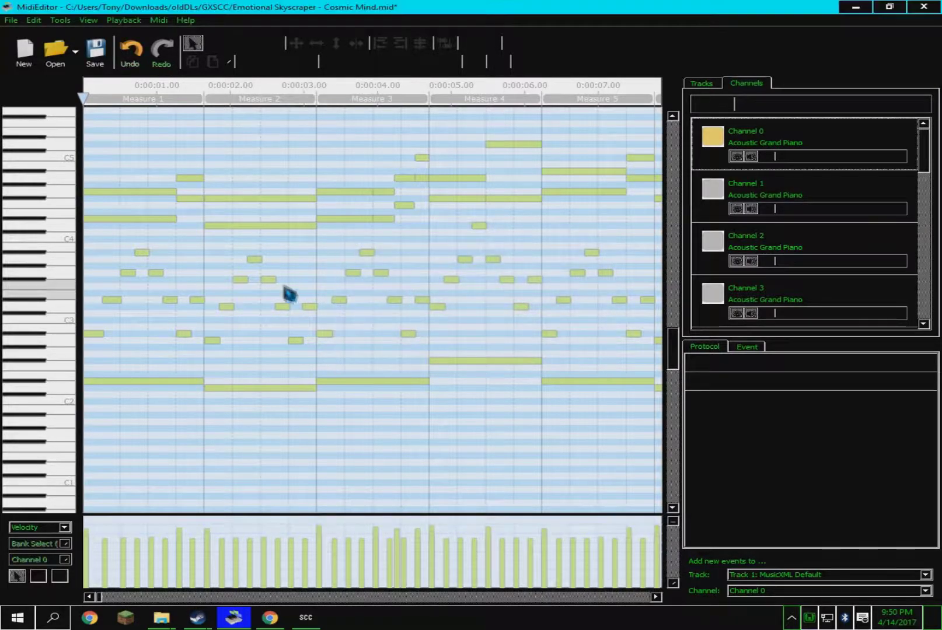
Play the opening measures to preview the changed instrument, and stop playback.
key(space)
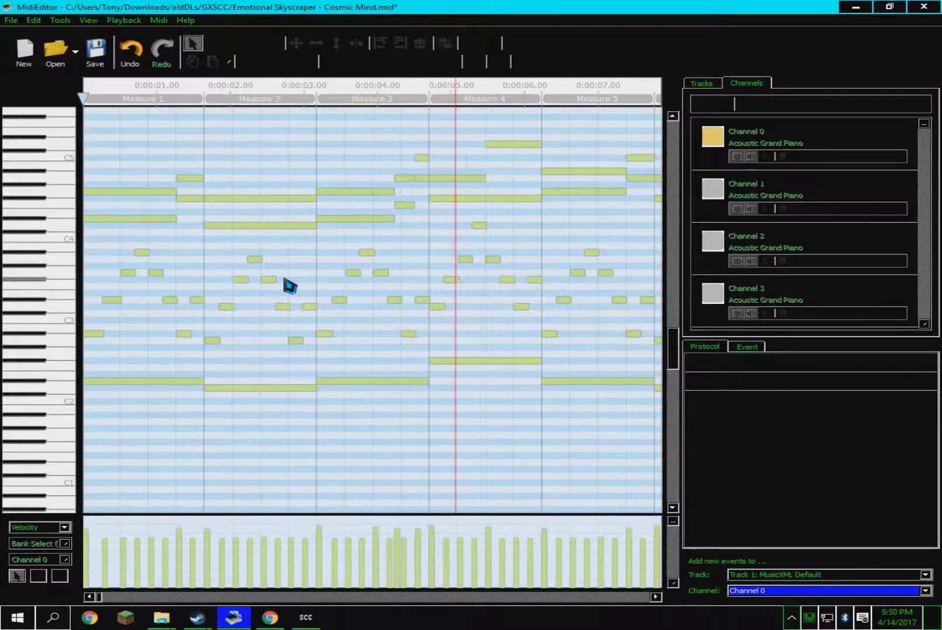
key(space)
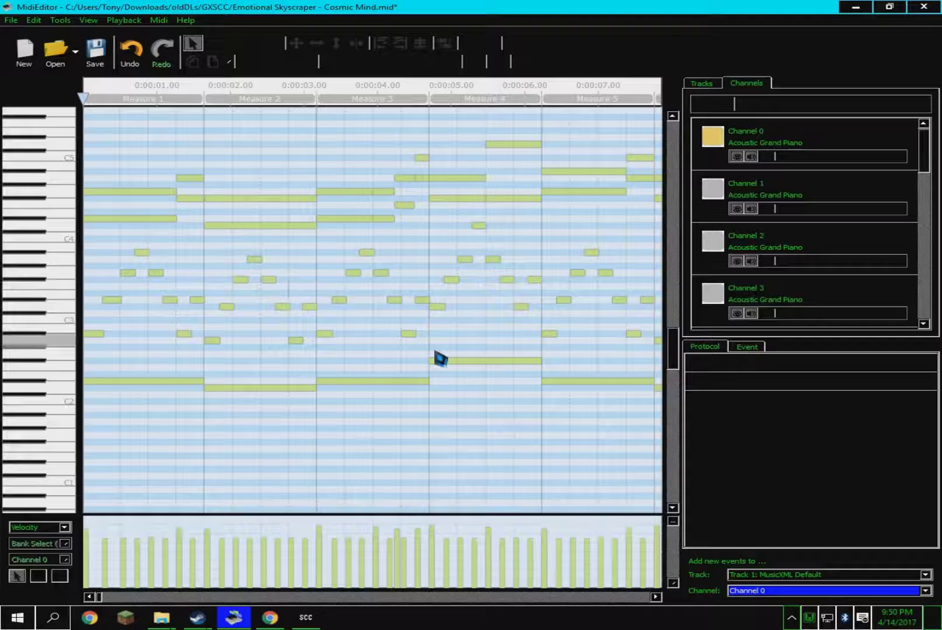
key(alt+Tab)
key(alt+Tab)
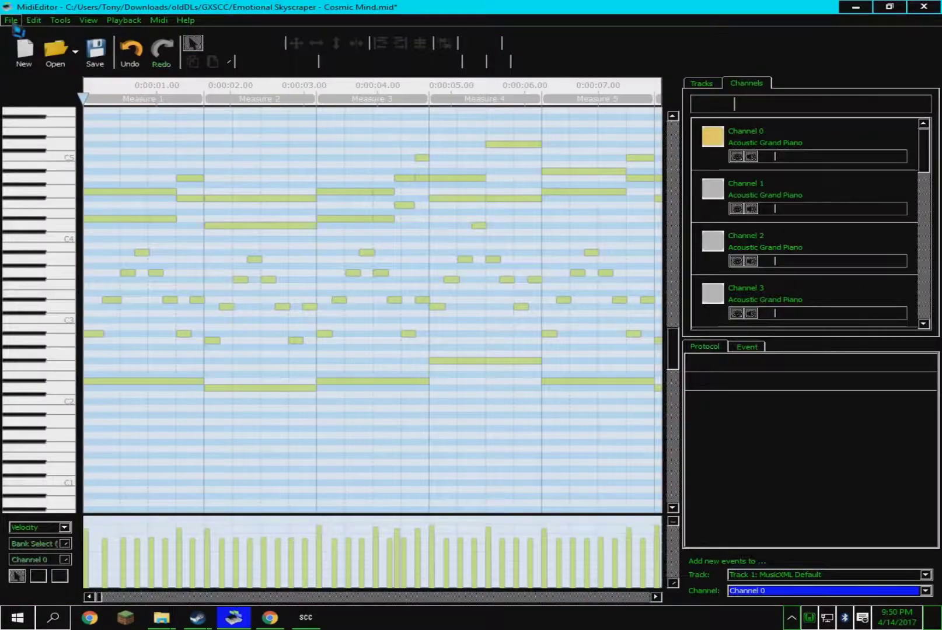
Save the edited MIDI as a new file named trcj1 in the GXSCC folder.
click(13, 21)
click(50, 100)
text(trcj1)
key(Return)
Load trcj1.mid from the GXSCC folder into the GXSCC player and stop its playback.
key(alt+Tab)
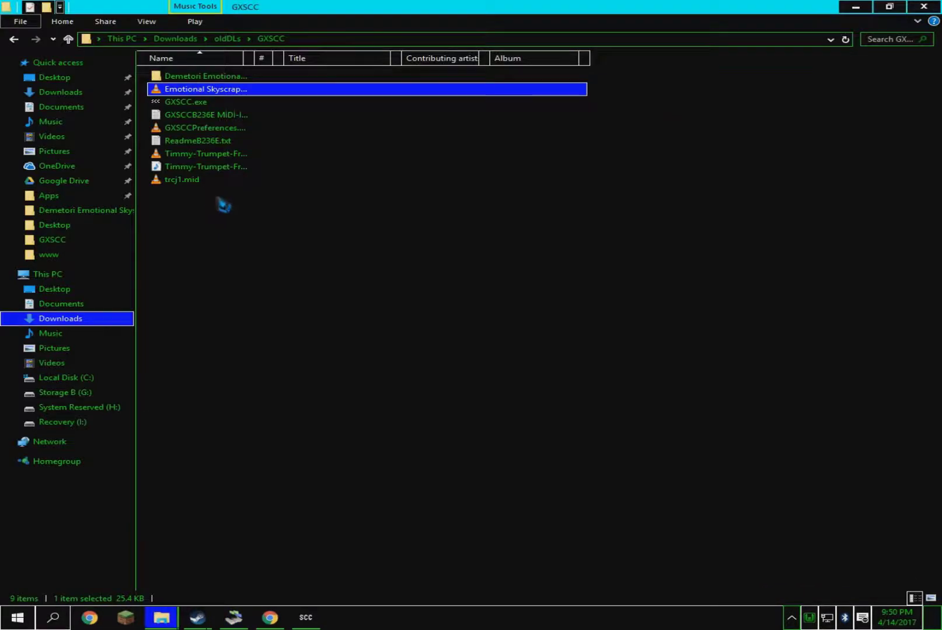
drag(199, 182, 636, 308)
key(alt+Tab)
key(alt+Tab)
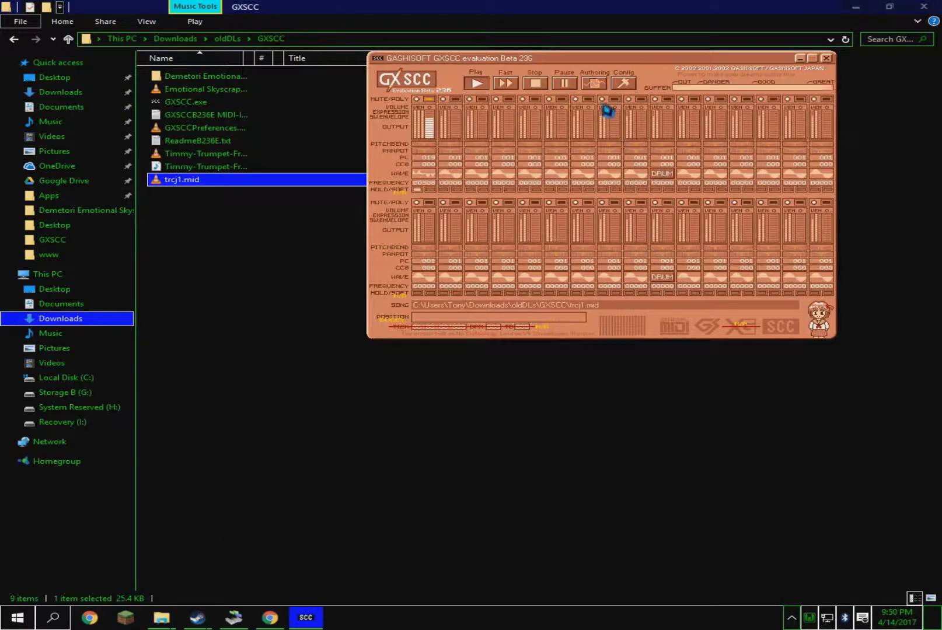
click(538, 87)
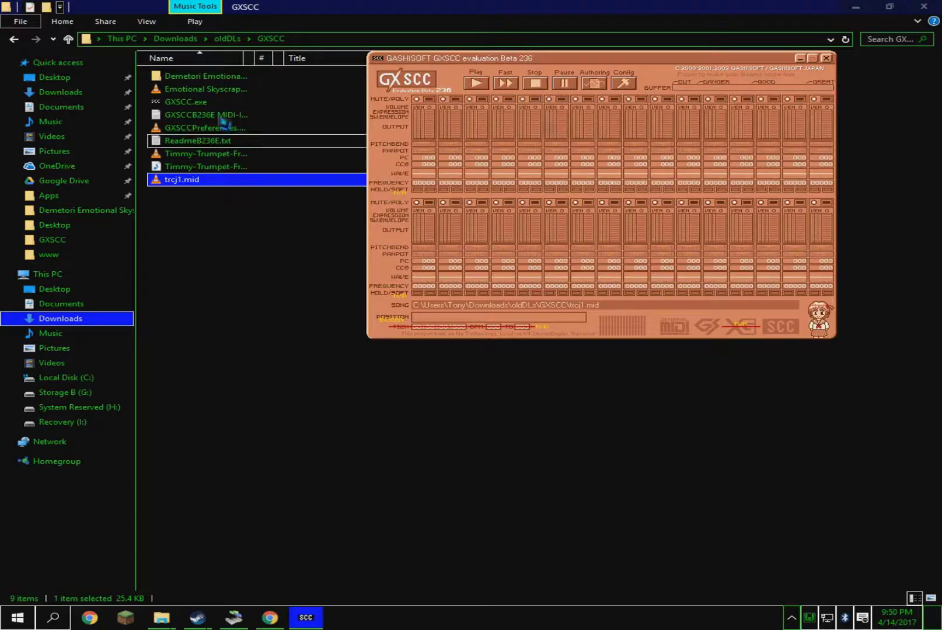
Open Project.aup from the Demetori Emotional Skyscraper Cosmic Mind folder in Audacity.
double_click(217, 80)
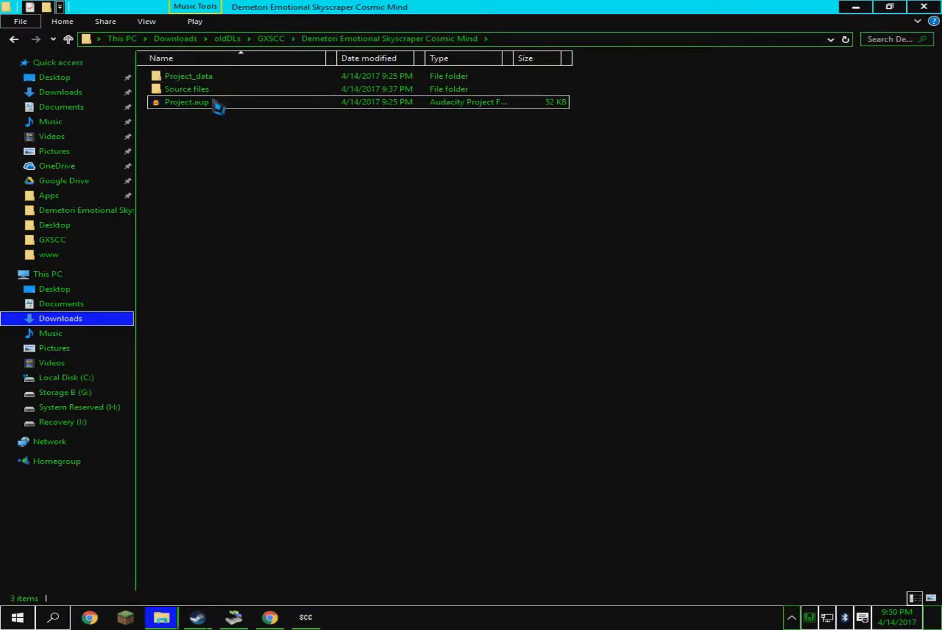
click(217, 103)
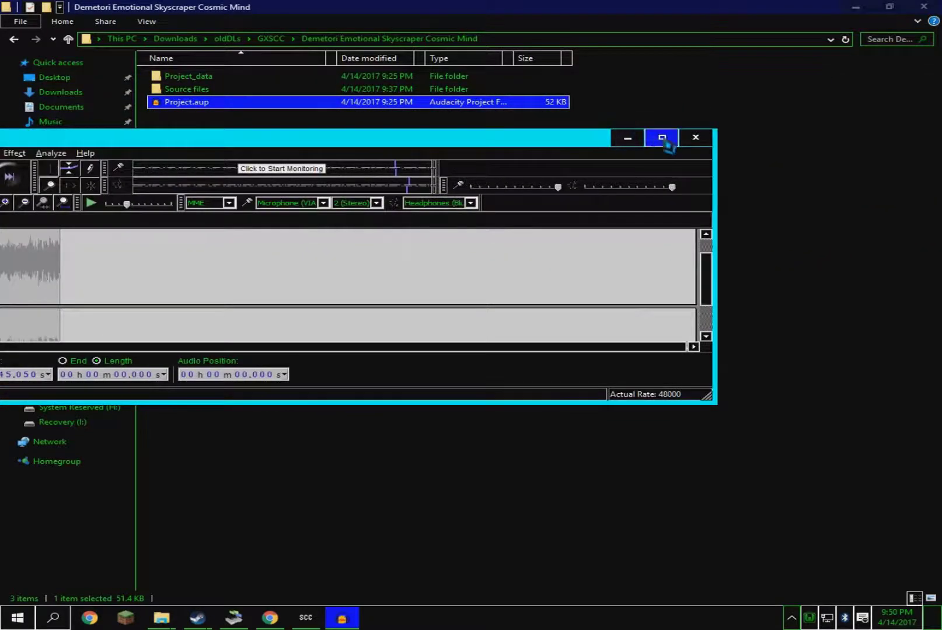
Maximize the Audacity project window and unmute trck1 and trck2.
click(662, 139)
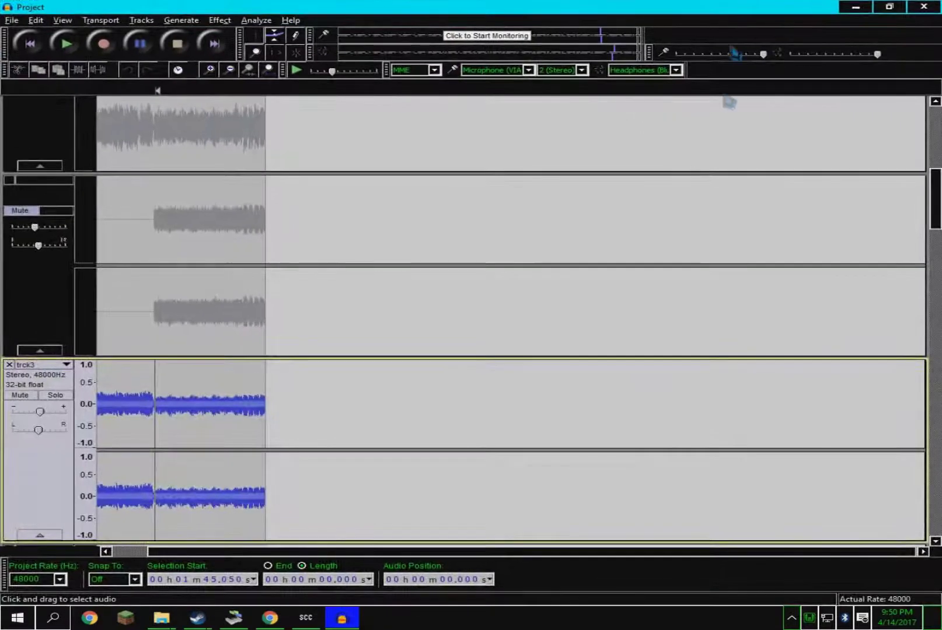
click(36, 146)
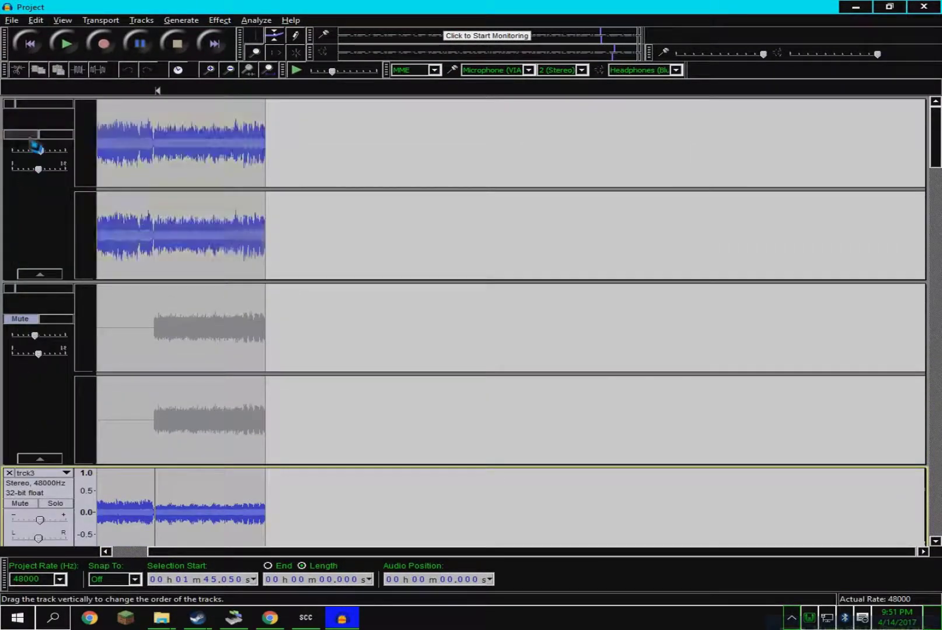
click(20, 318)
scroll(122, 398, down, 5)
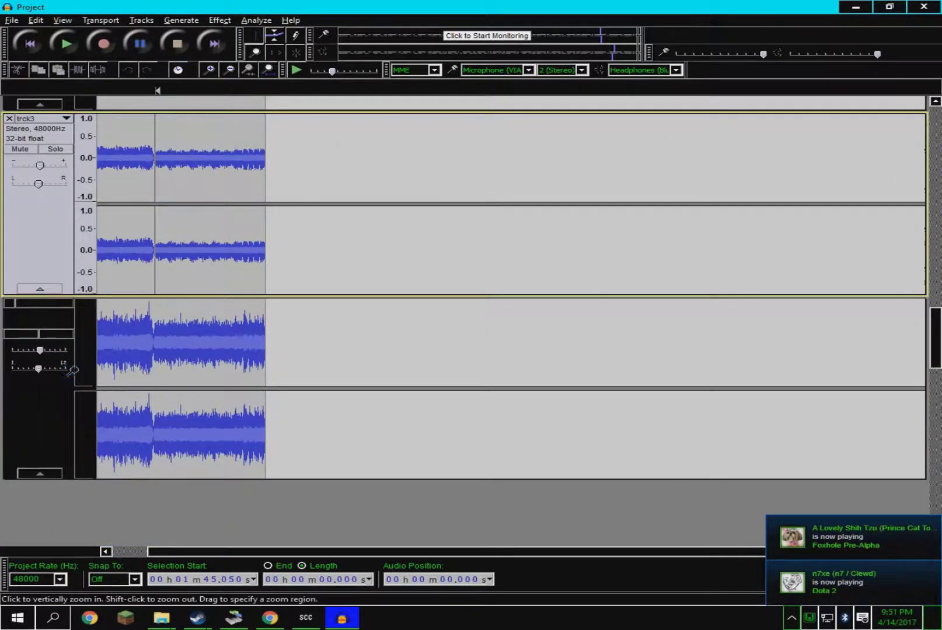
scroll(445, 442, up, 3)
Generate silence over the opening section of trck2, from the start to about 1:44.
click(153, 169)
drag(153, 169, 6, 142)
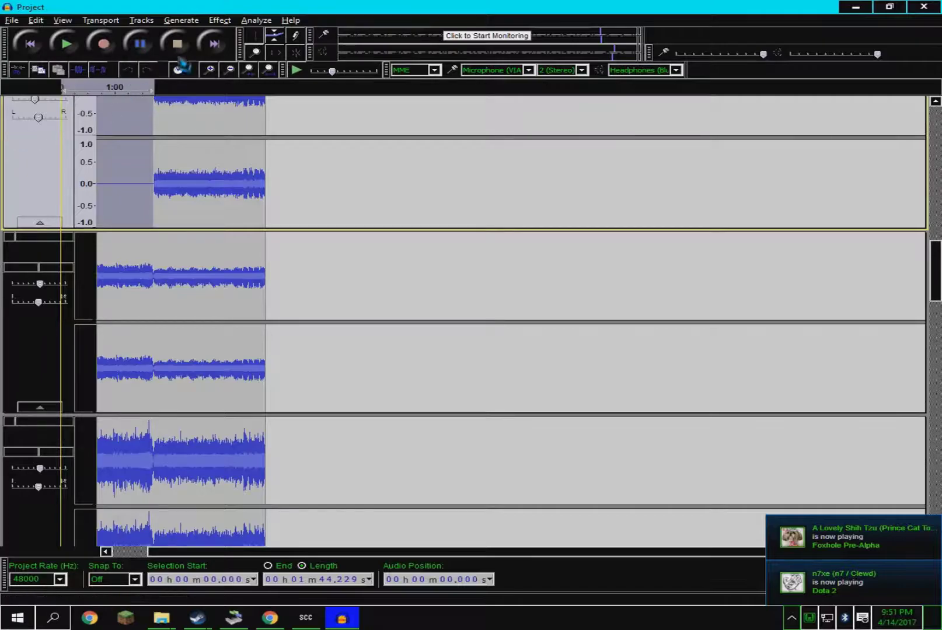
click(181, 20)
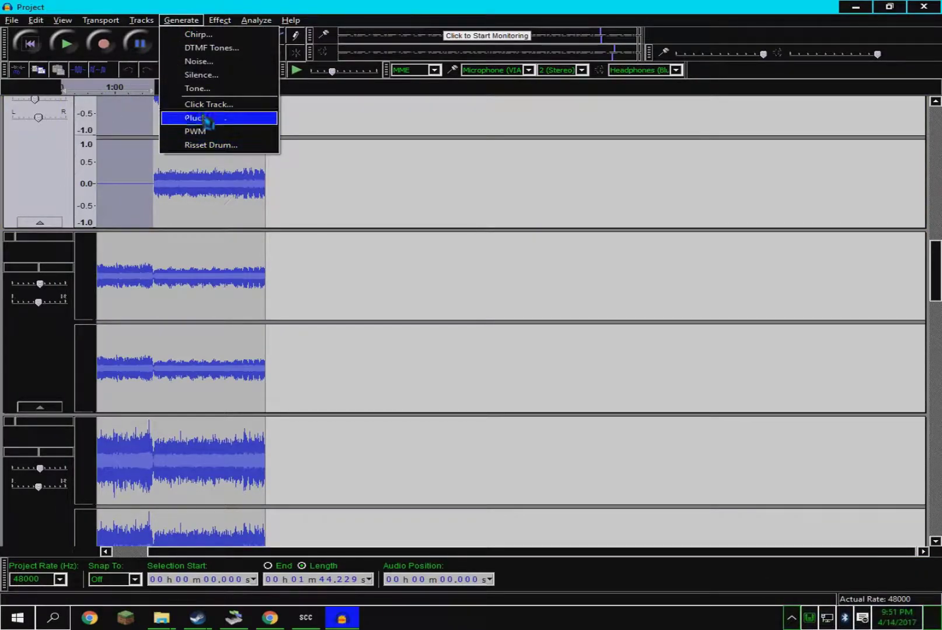
click(199, 74)
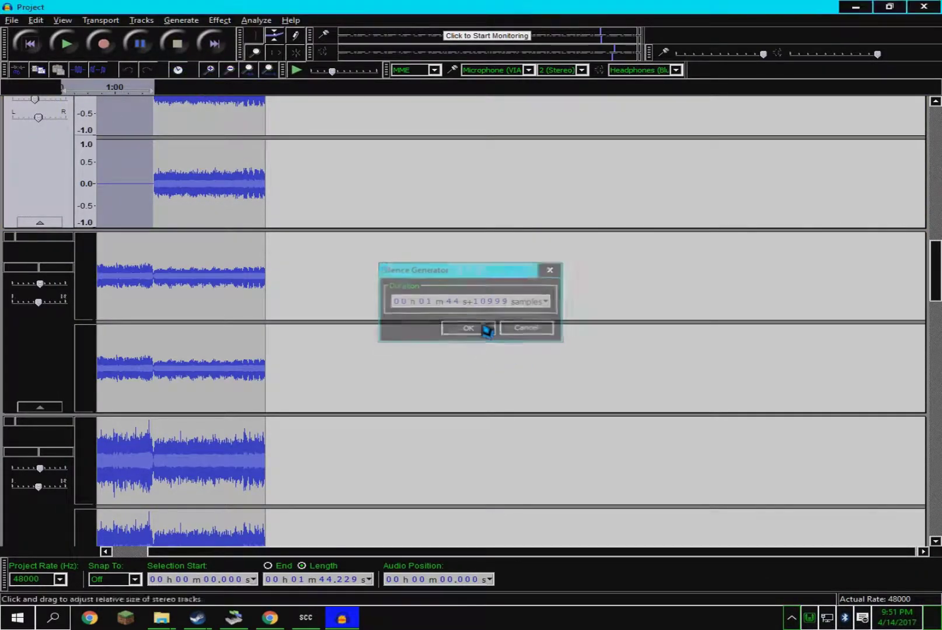
click(483, 329)
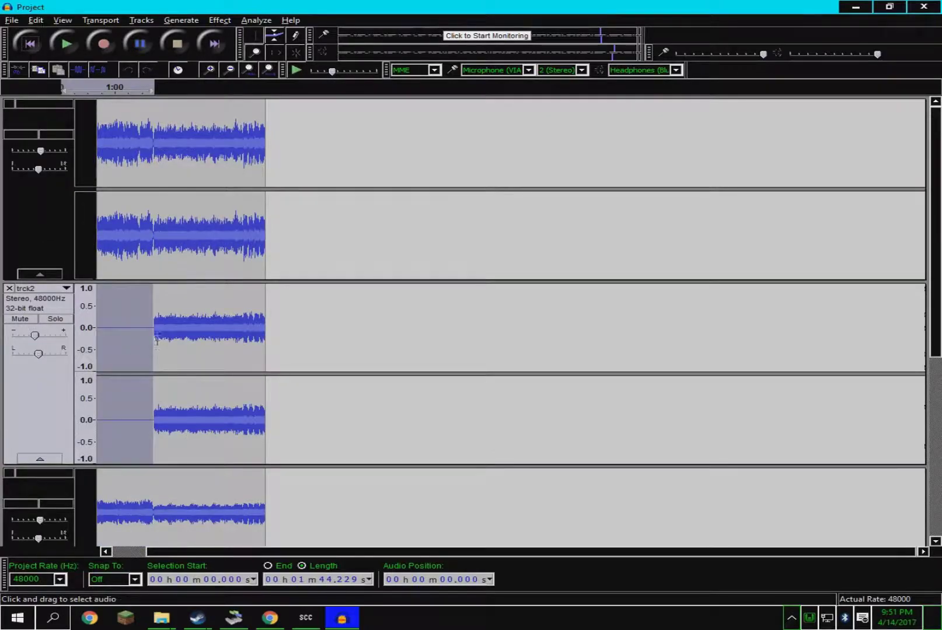
Show the GChorus effect settings for trck1, and close them without applying the effect.
click(161, 248)
drag(271, 202, 52, 228)
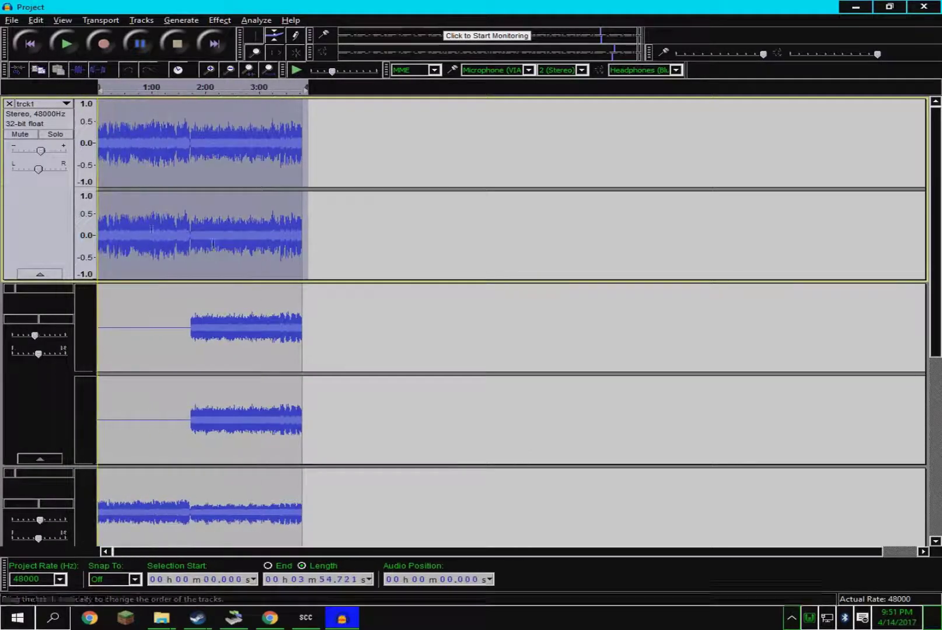
click(189, 275)
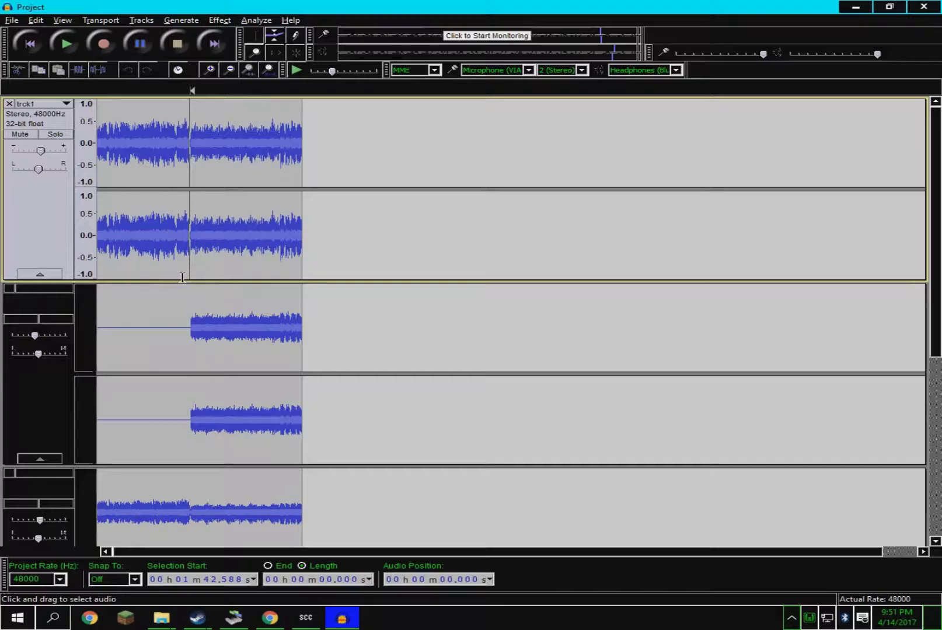
click(220, 20)
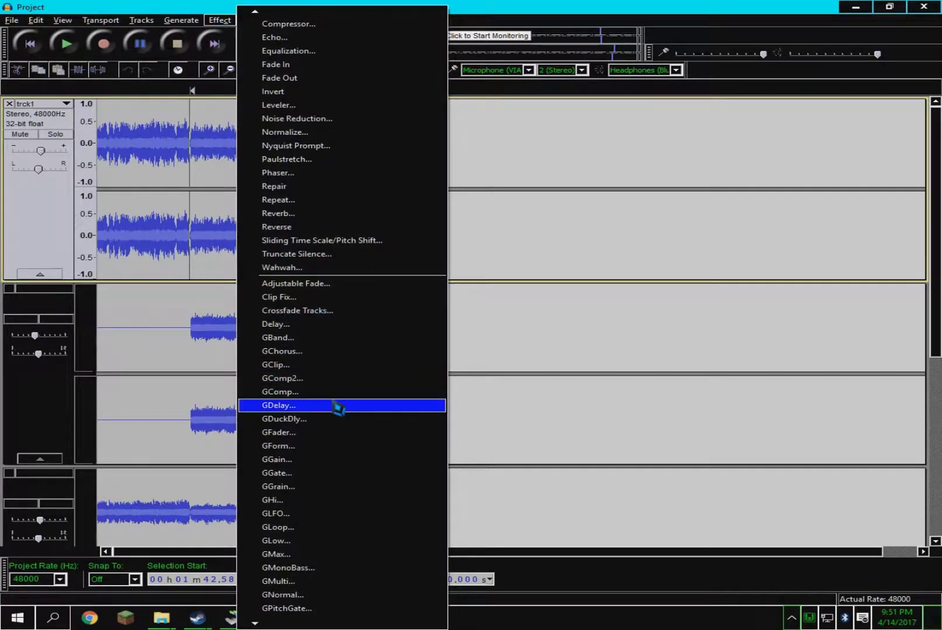
click(283, 351)
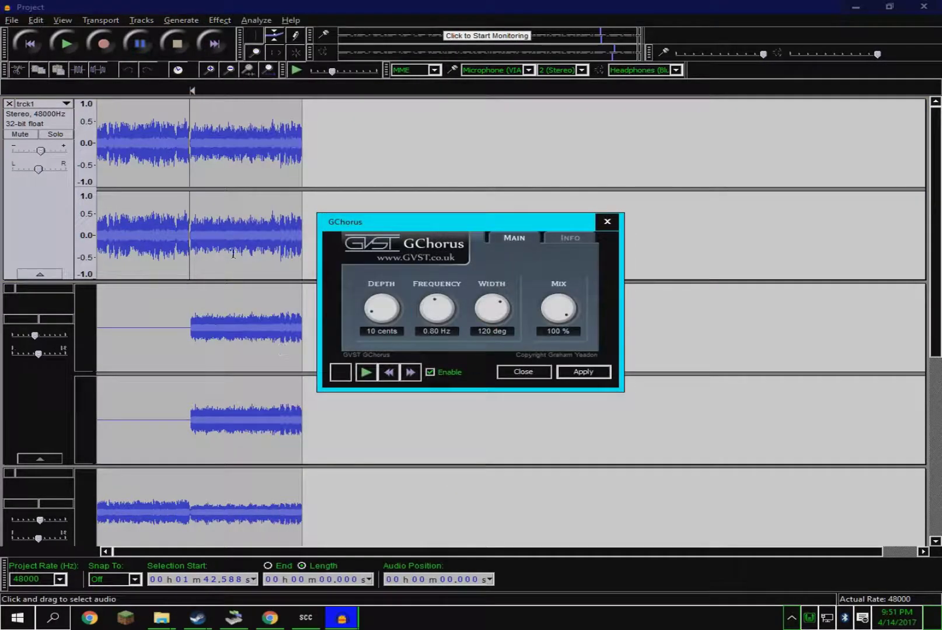
click(535, 369)
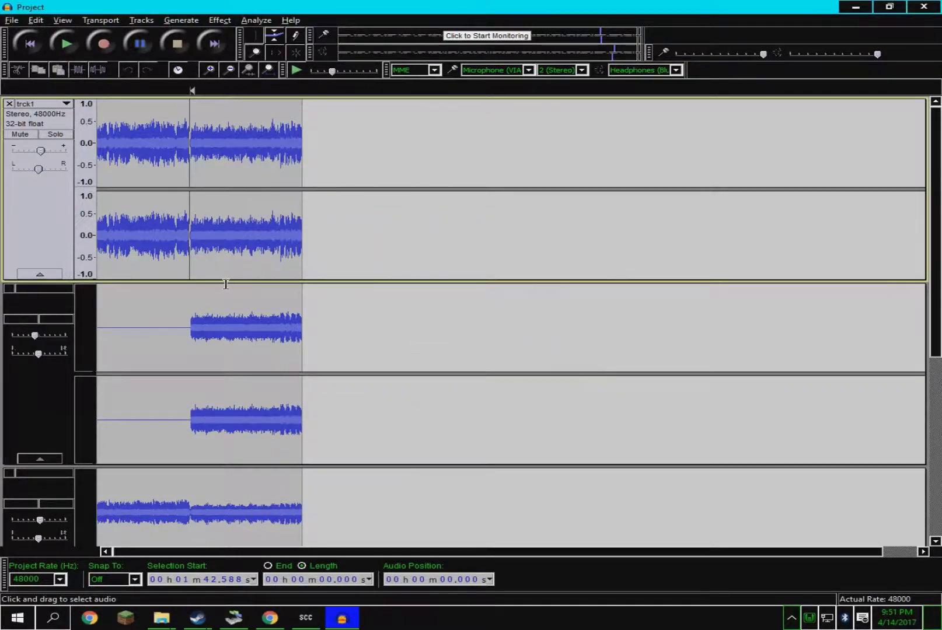
Select all tracks, play the mix from the beginning for about 12 seconds, and end playback.
key(ctrl+a)
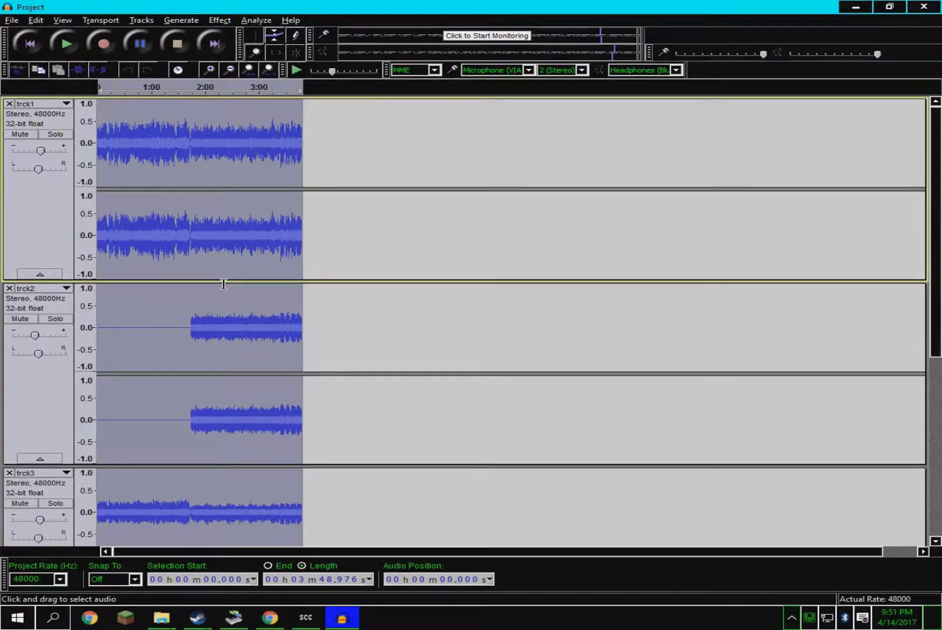
key(space)
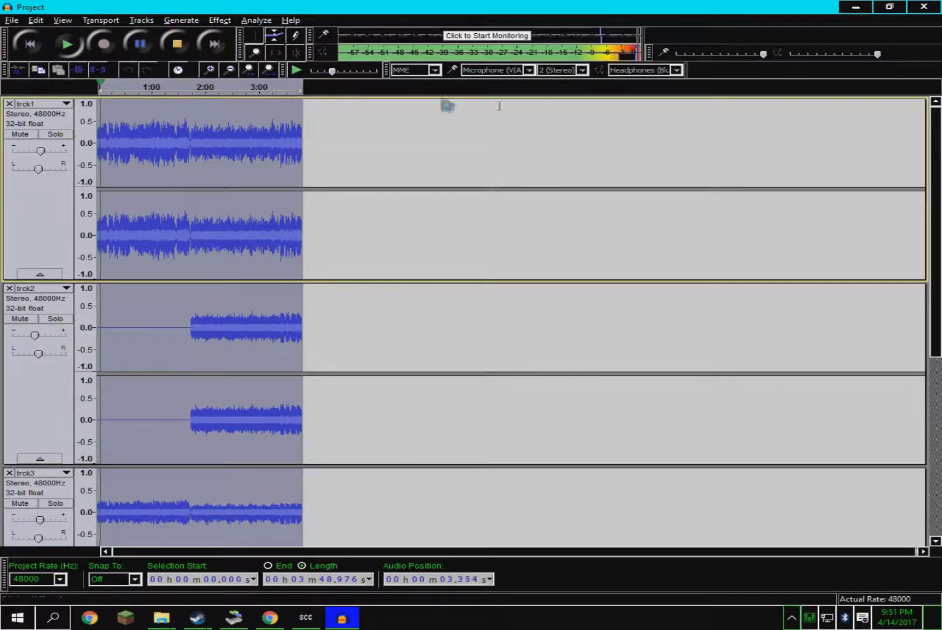
click(152, 51)
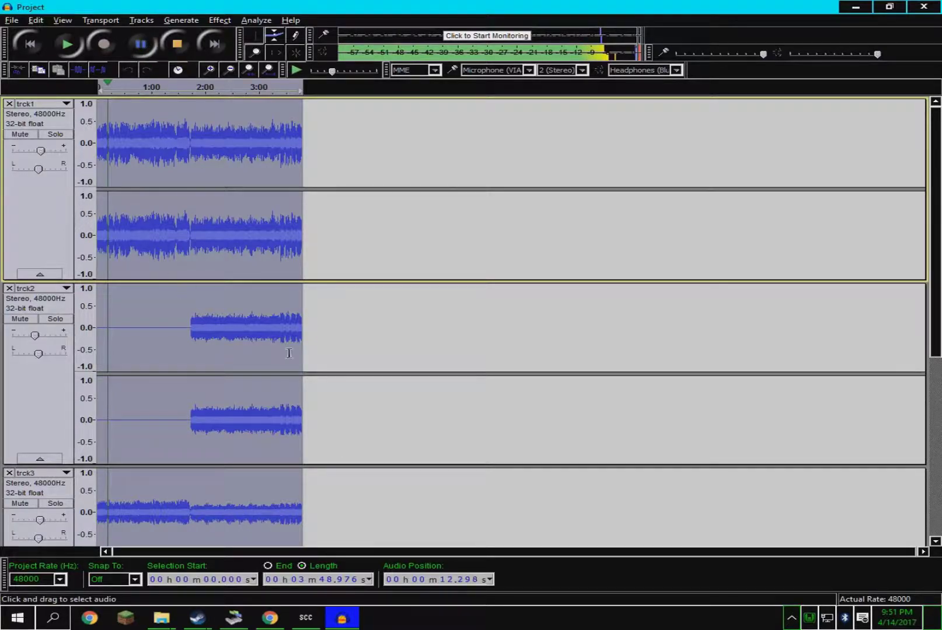
click(328, 241)
click(303, 241)
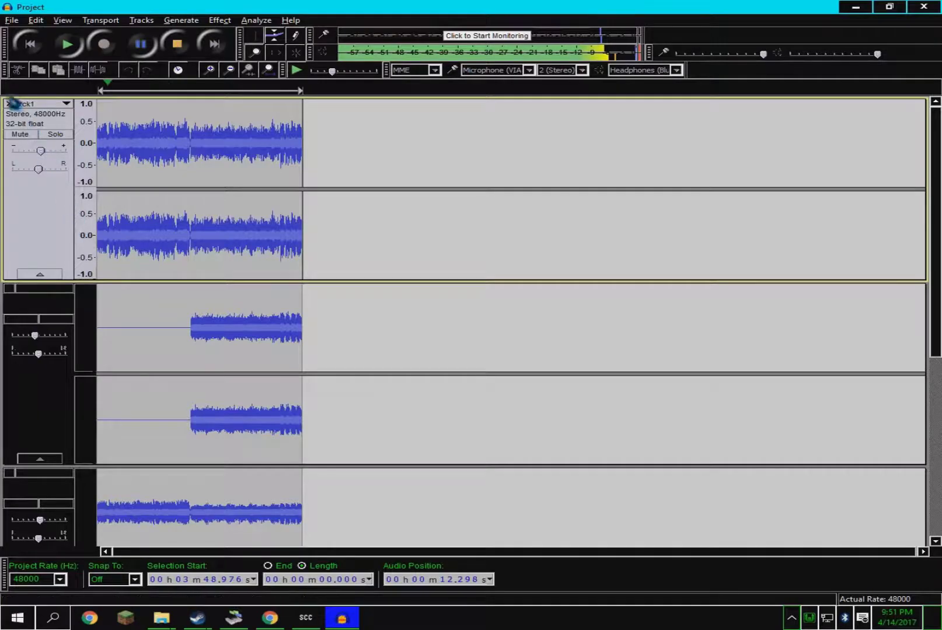
click(11, 19)
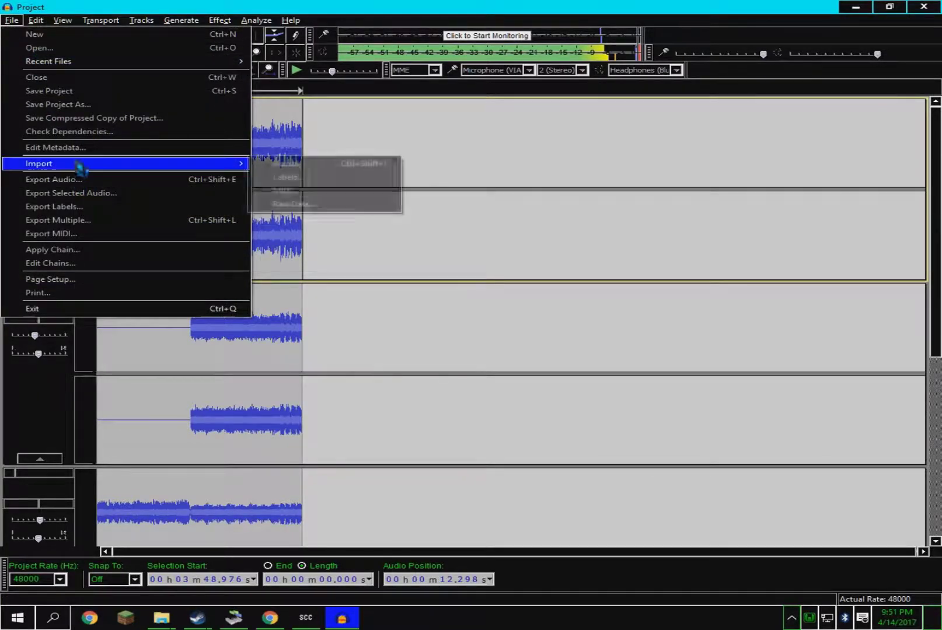
click(555, 146)
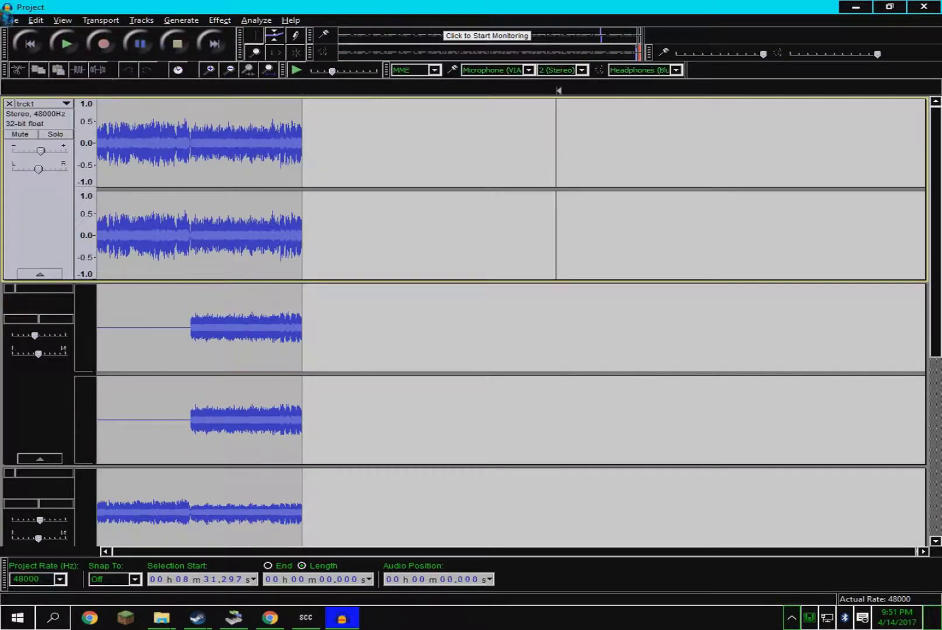
Create a new empty Audacity project, and close the GXSCC player.
click(11, 20)
click(21, 31)
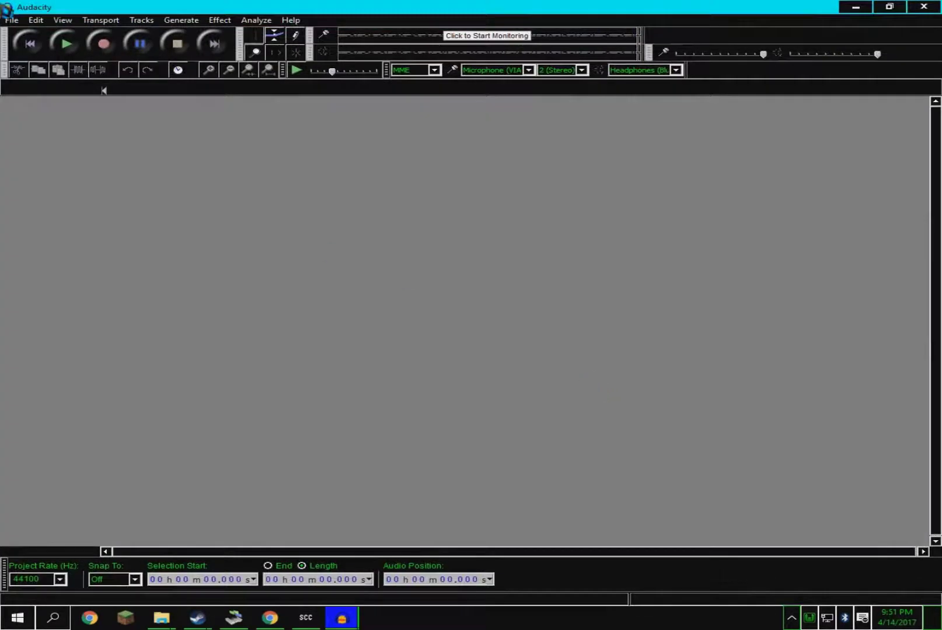
click(161, 618)
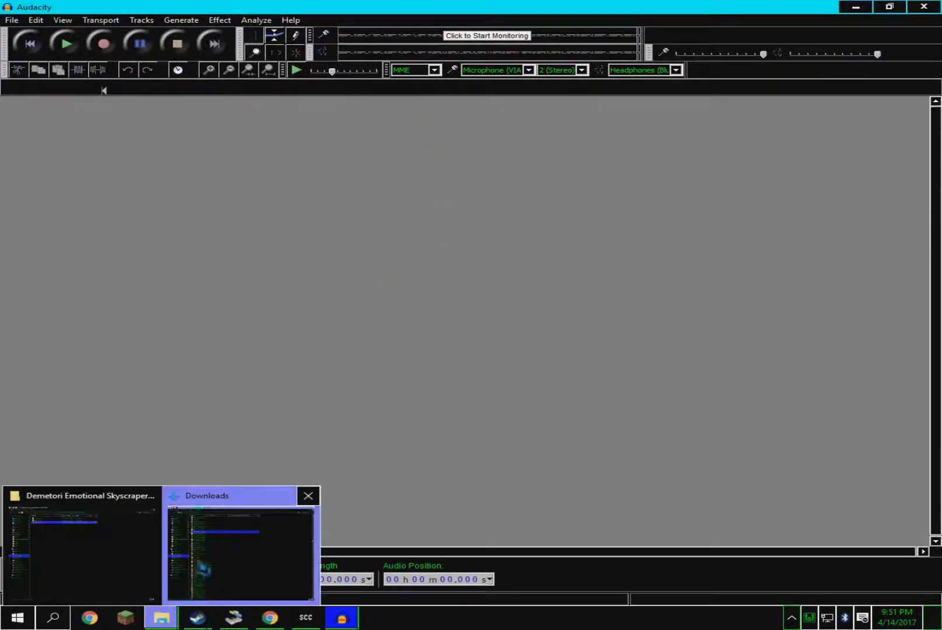
click(108, 555)
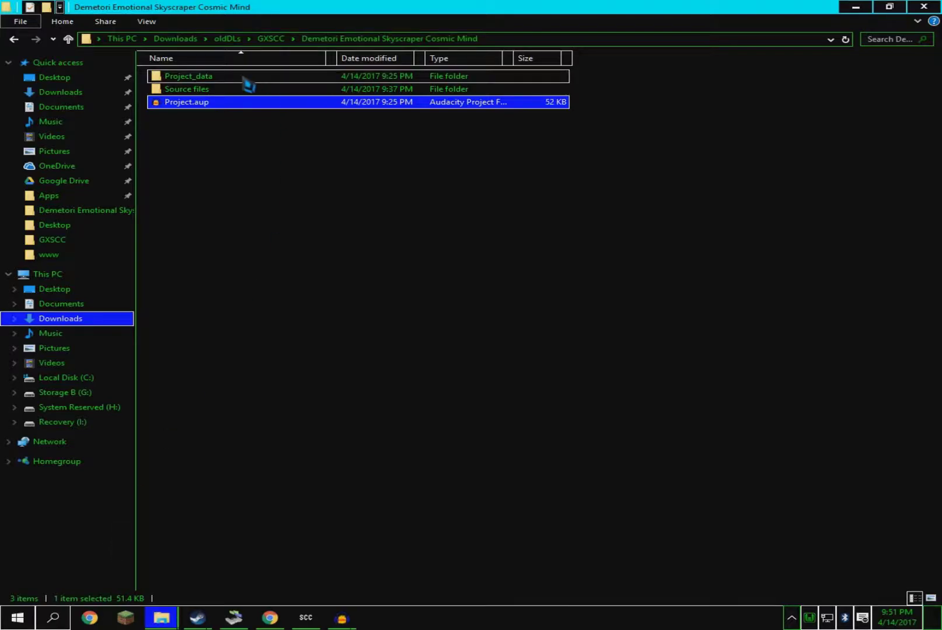
click(306, 618)
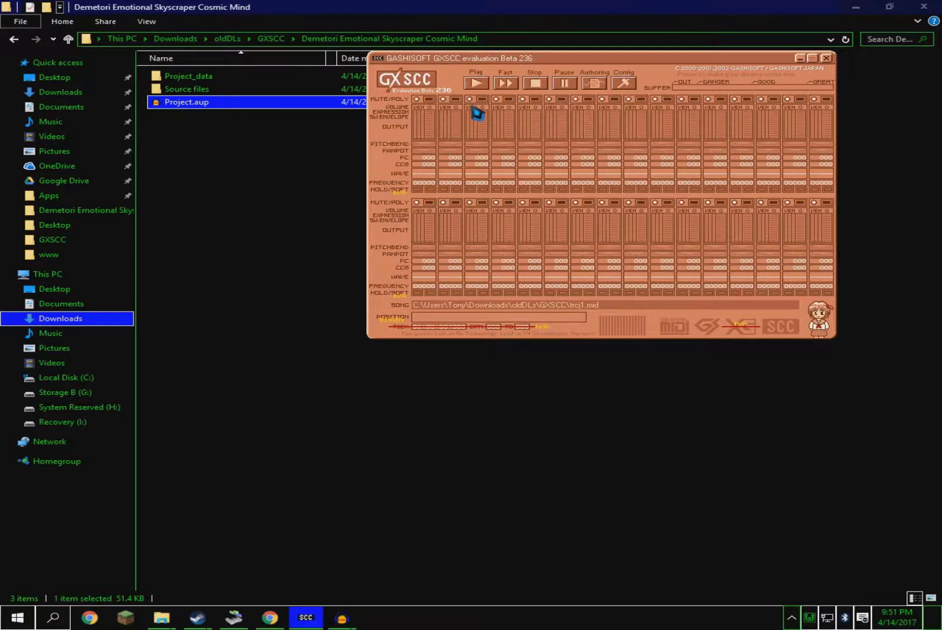
click(825, 58)
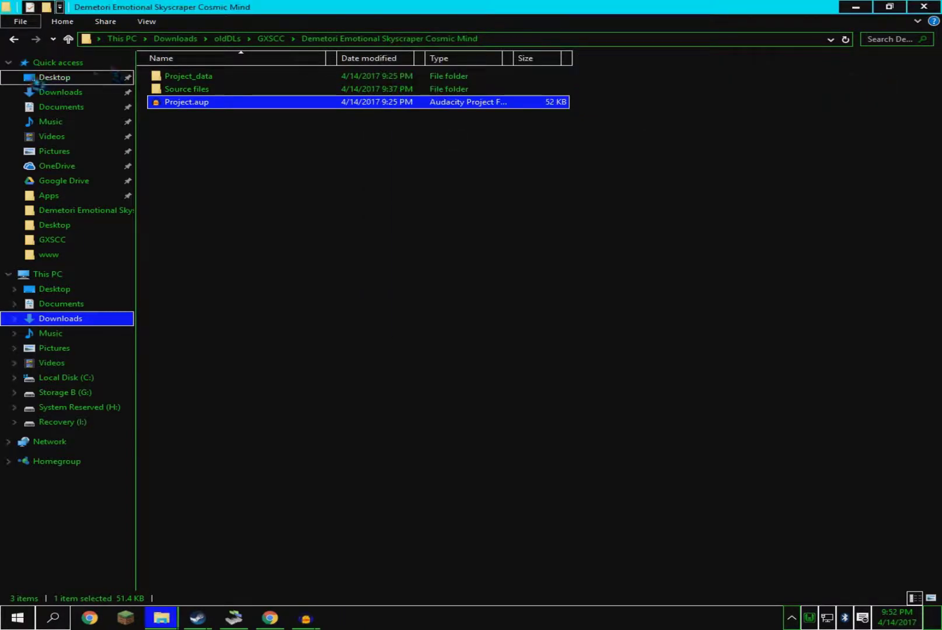
Import trck1.WAV and trck2.WAV from the Source files folder into the new Audacity project.
click(230, 79)
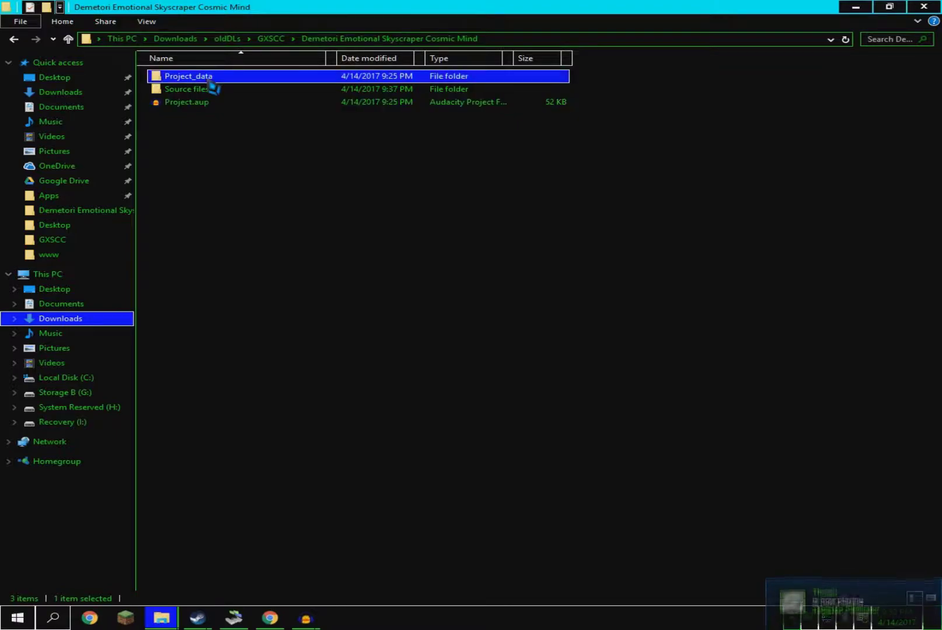
double_click(216, 91)
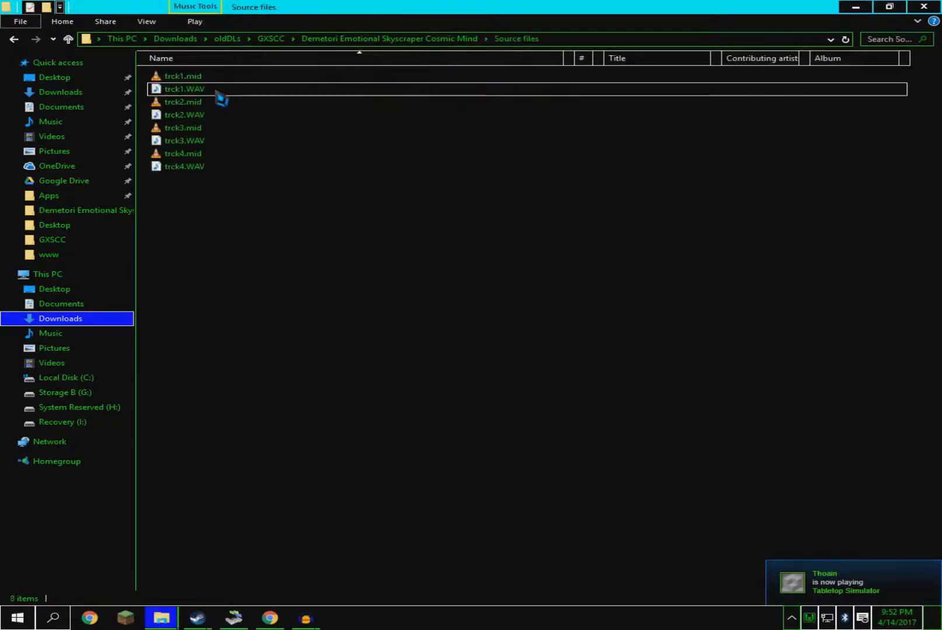
click(193, 78)
drag(186, 90, 567, 306)
key(alt+Tab)
drag(117, 151, 491, 307)
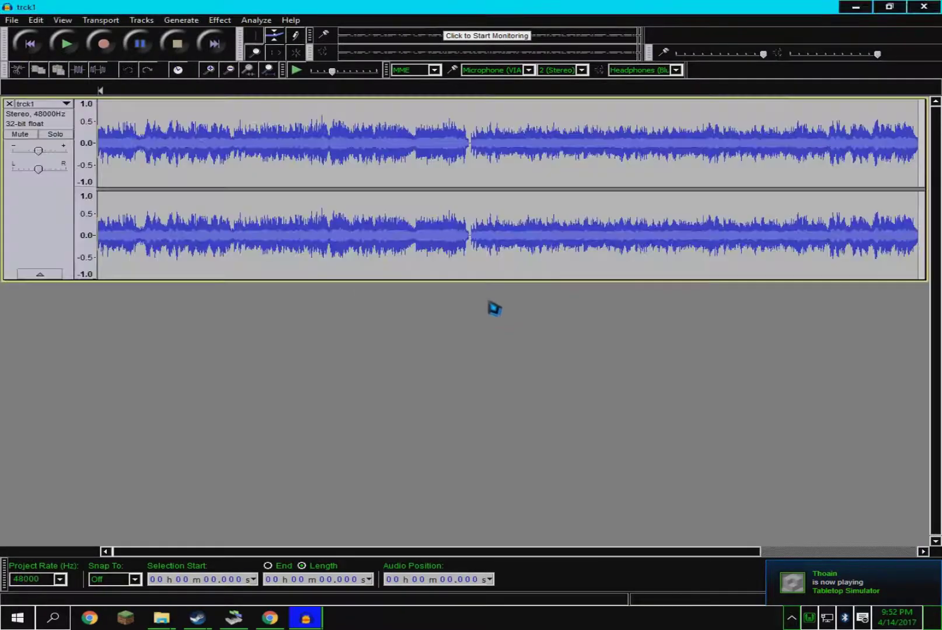
key(alt+Tab)
key(alt+Tab)
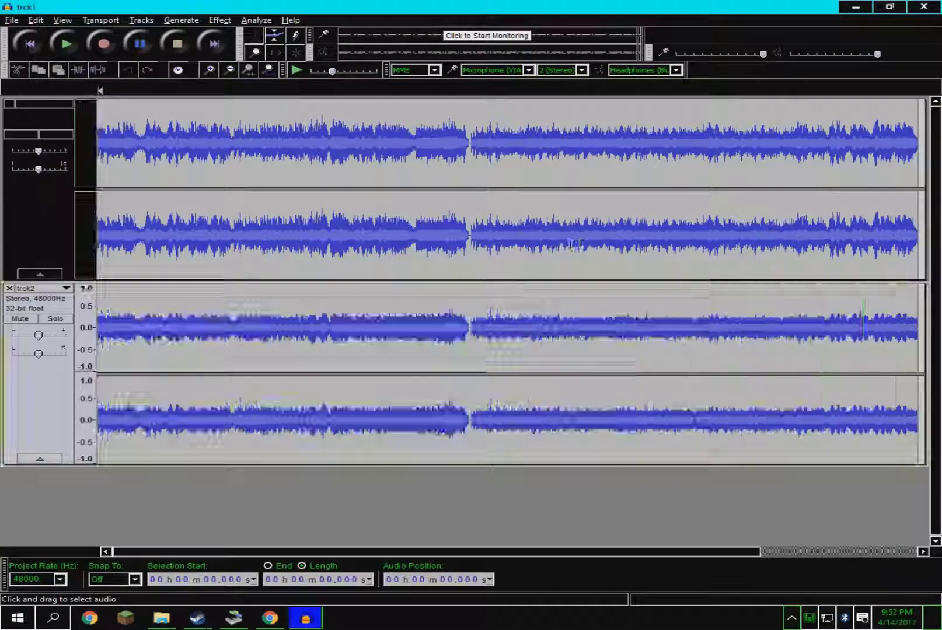
Import trck3.WAV and trck4.WAV together from the Source files folder into the Audacity project, leaving out trck4.mid.
key(alt+Tab)
drag(179, 129, 373, 138)
key(alt+Tab)
key(alt+Tab)
drag(259, 140, 573, 309)
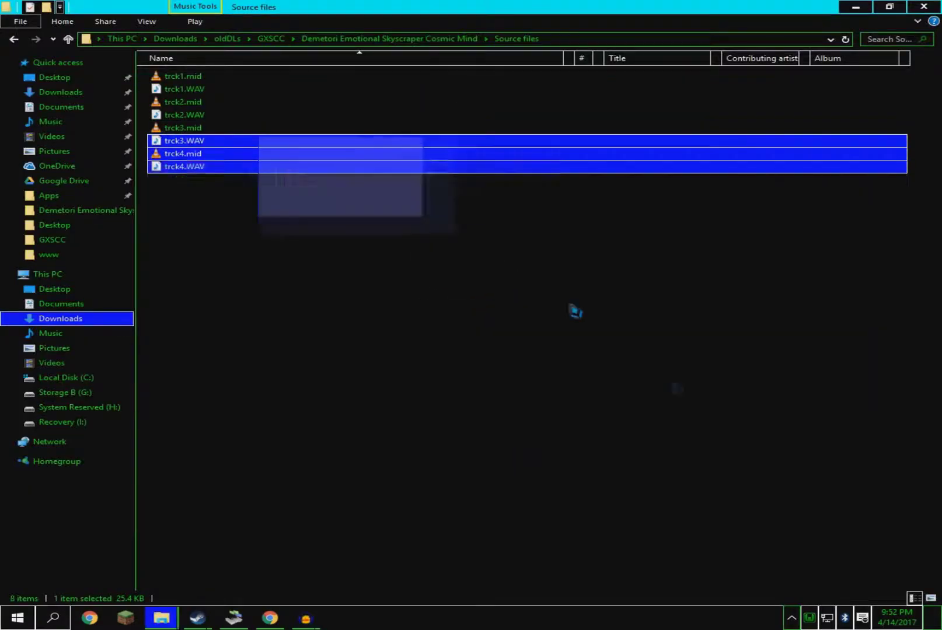
key(alt+Tab)
key(alt+Tab)
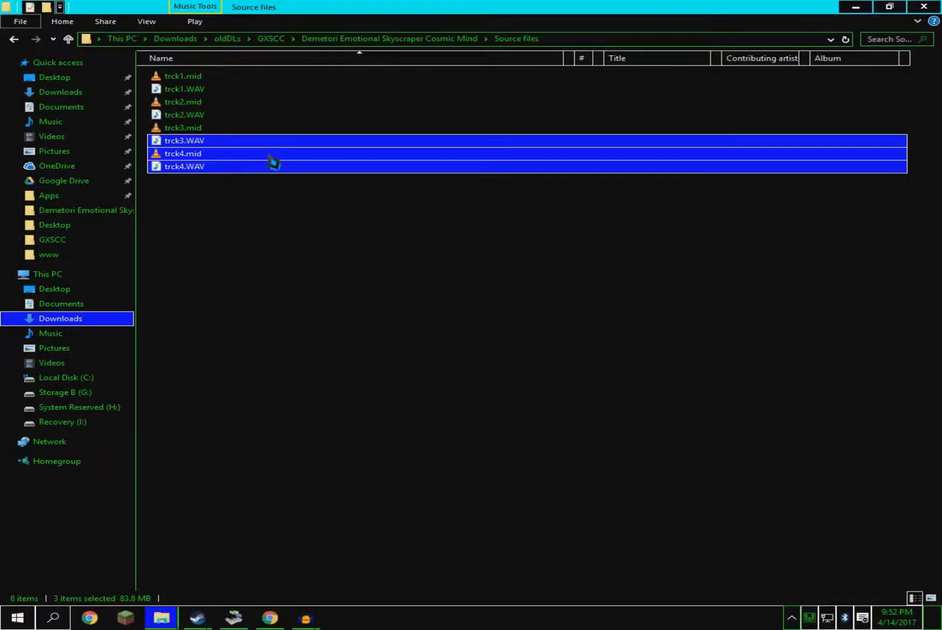
ctrl+click(270, 155)
drag(273, 167, 239, 389)
key(alt+Tab)
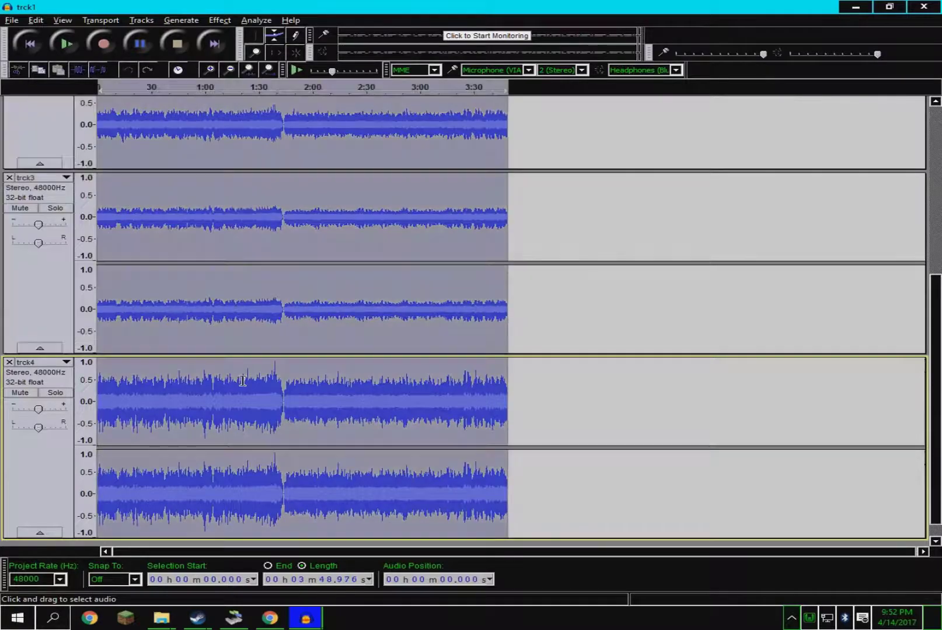
Play the four imported tracks together from the beginning, and stop after about six seconds.
key(space)
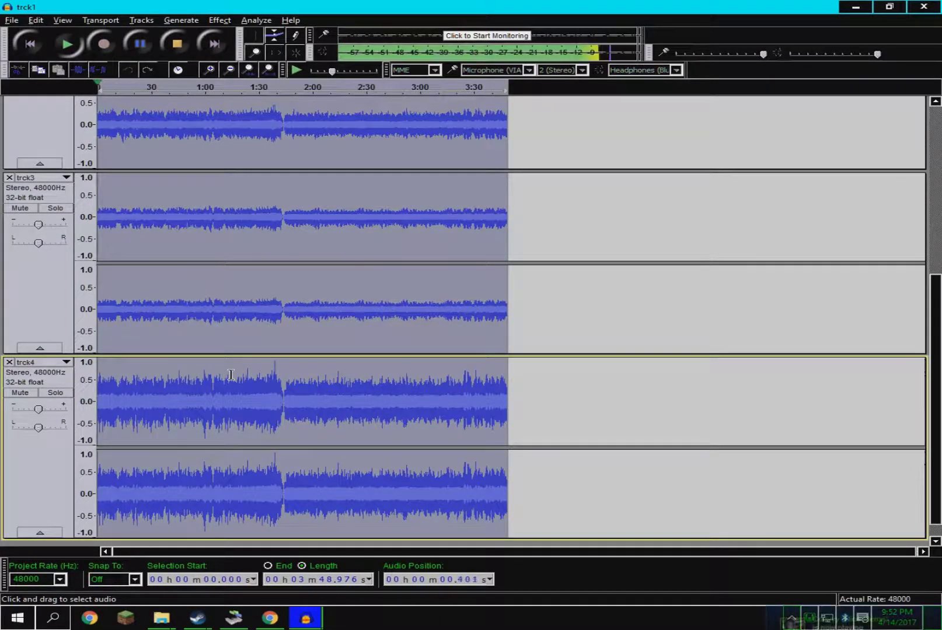
click(282, 309)
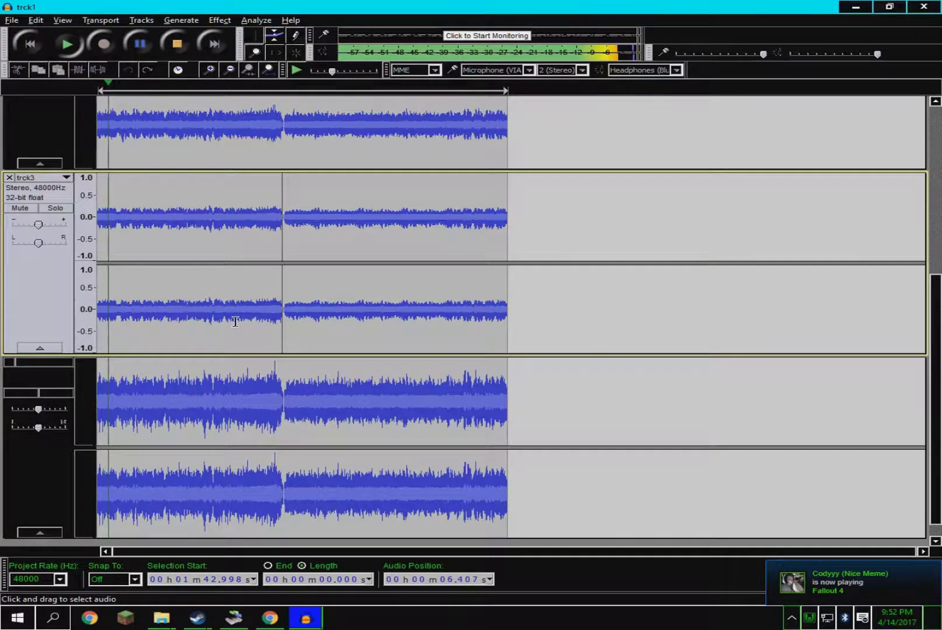
key(space)
click(284, 325)
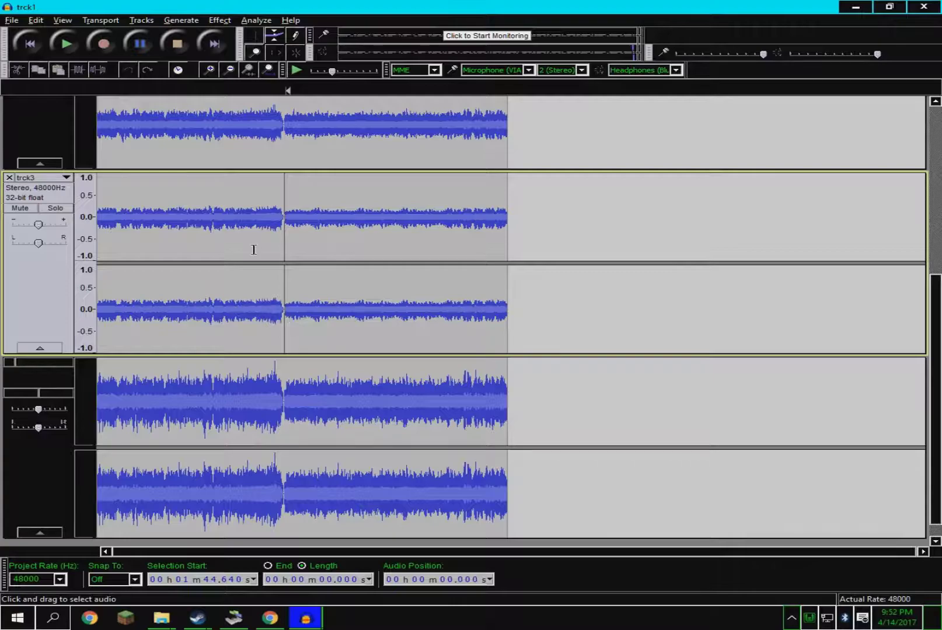
key(ctrl+1)
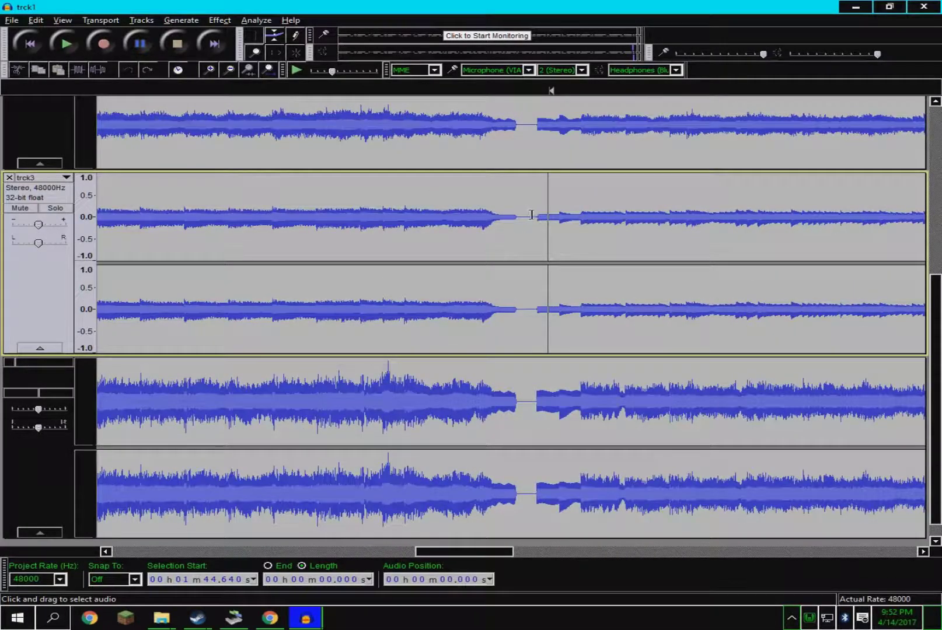
drag(527, 146, 226, 165)
scroll(289, 165, down, 3)
drag(289, 165, 291, 486)
scroll(280, 172, up, 4)
scroll(387, 380, down, 1)
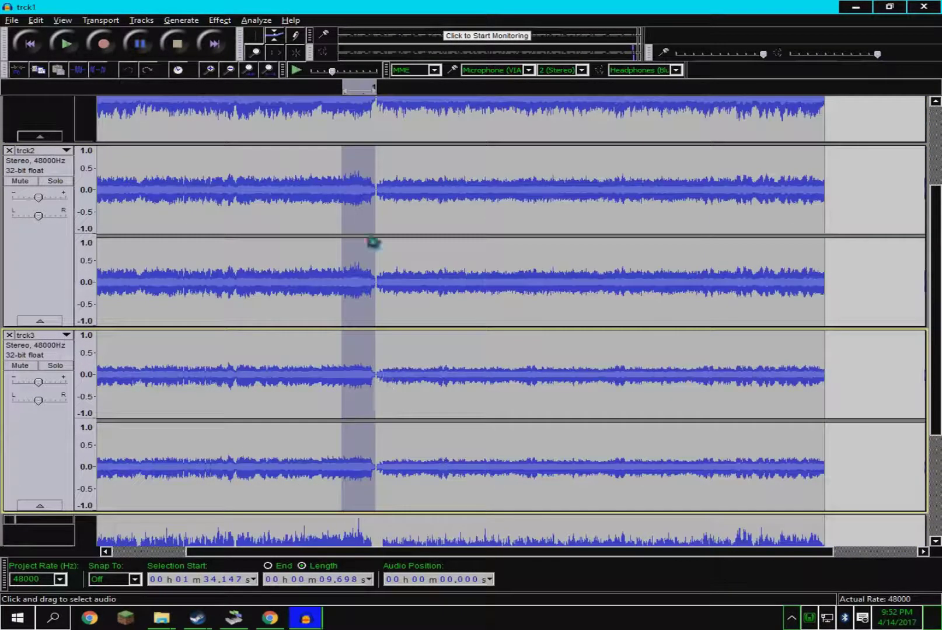
Replace trck2's audio from the start to the gap at about 1 min 44 s with generated silence of the same duration.
click(380, 229)
scroll(388, 258, up, 1)
ctrl+scroll(373, 268, up, 1)
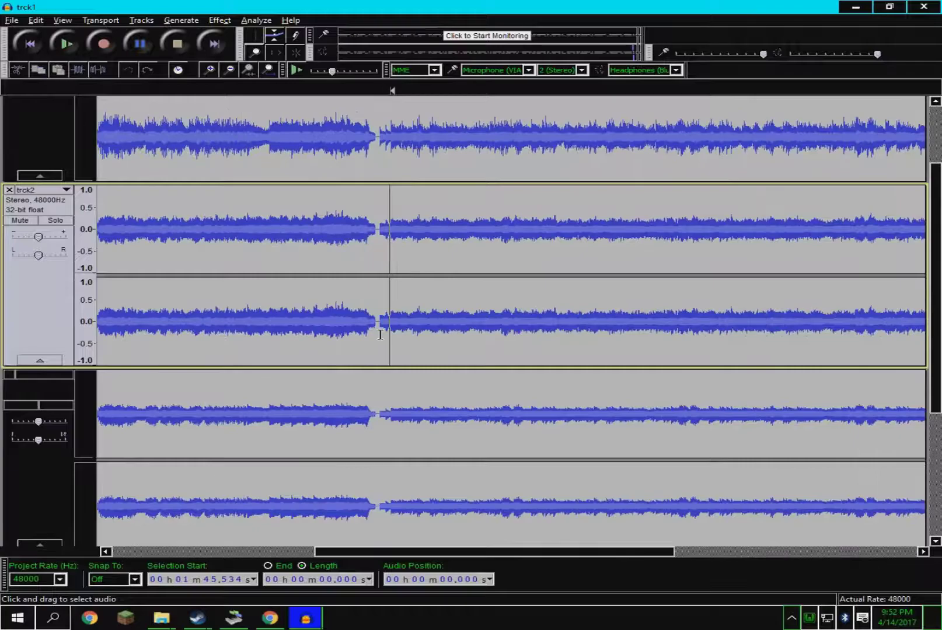
drag(379, 322, 2, 255)
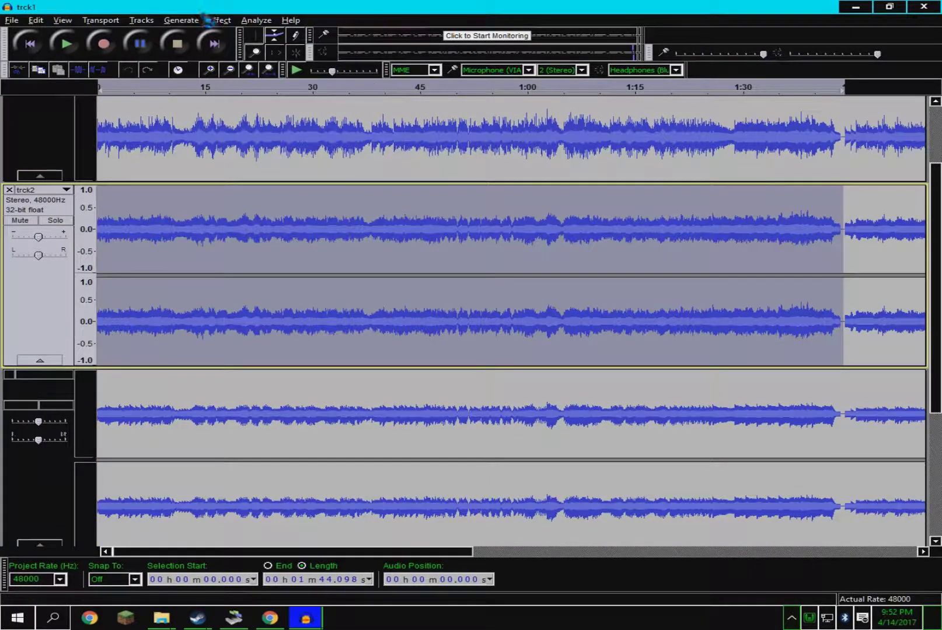
click(182, 20)
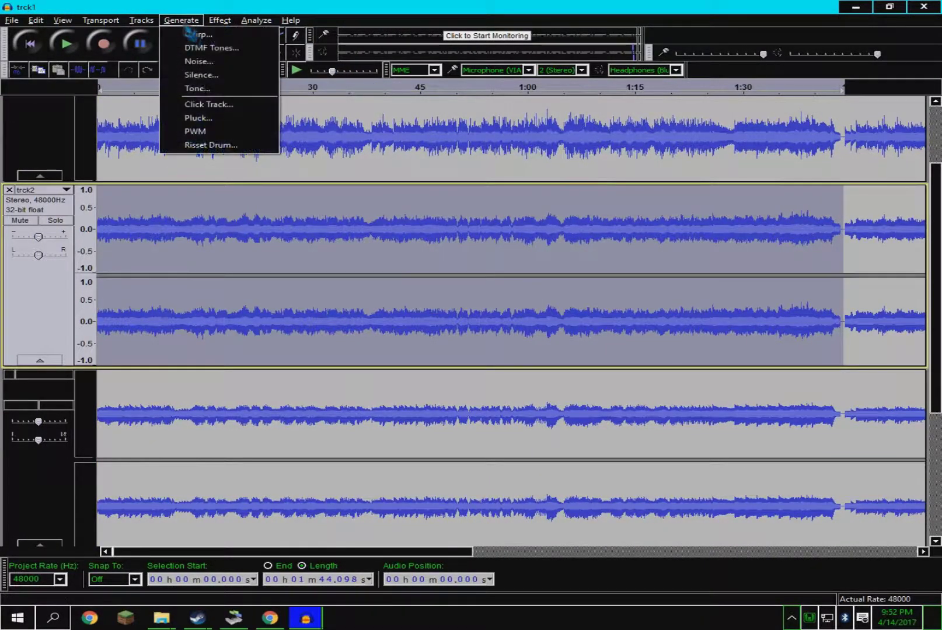
click(218, 76)
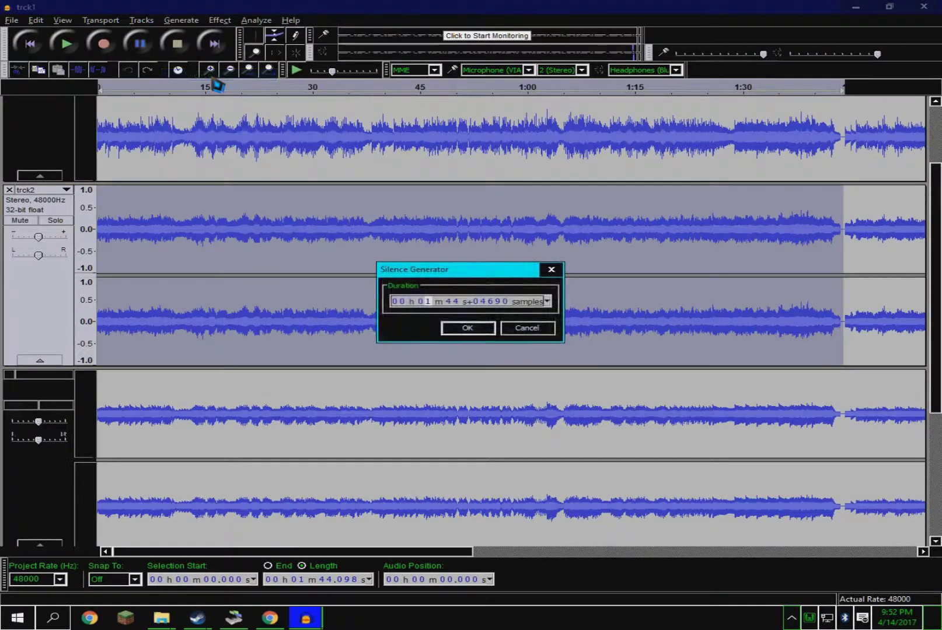
key(Return)
scroll(276, 260, down, 1)
key(ctrl+3)
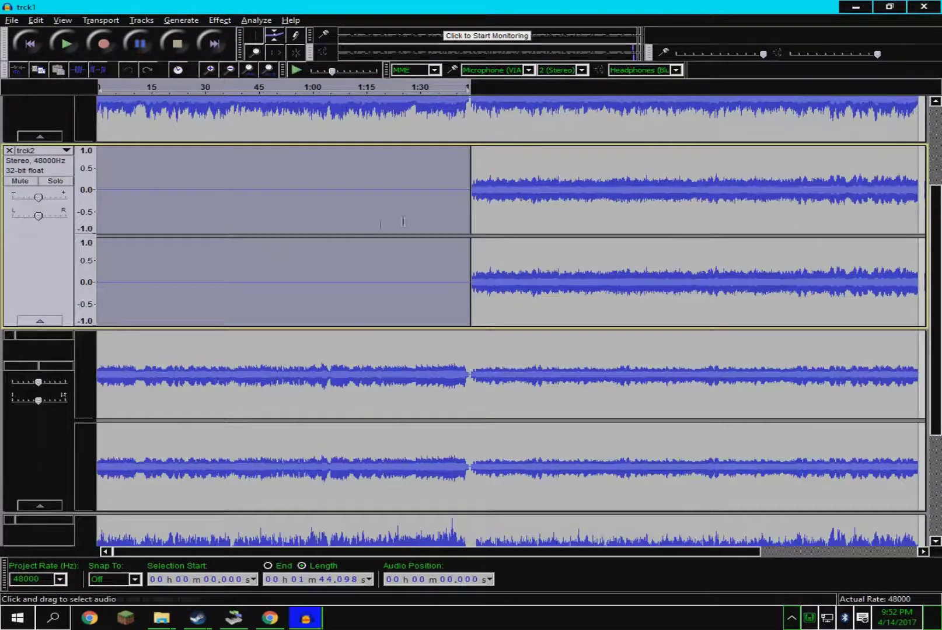
Play all four tracks together from the beginning for a few seconds, and stop the playback.
key(ctrl+a)
key(space)
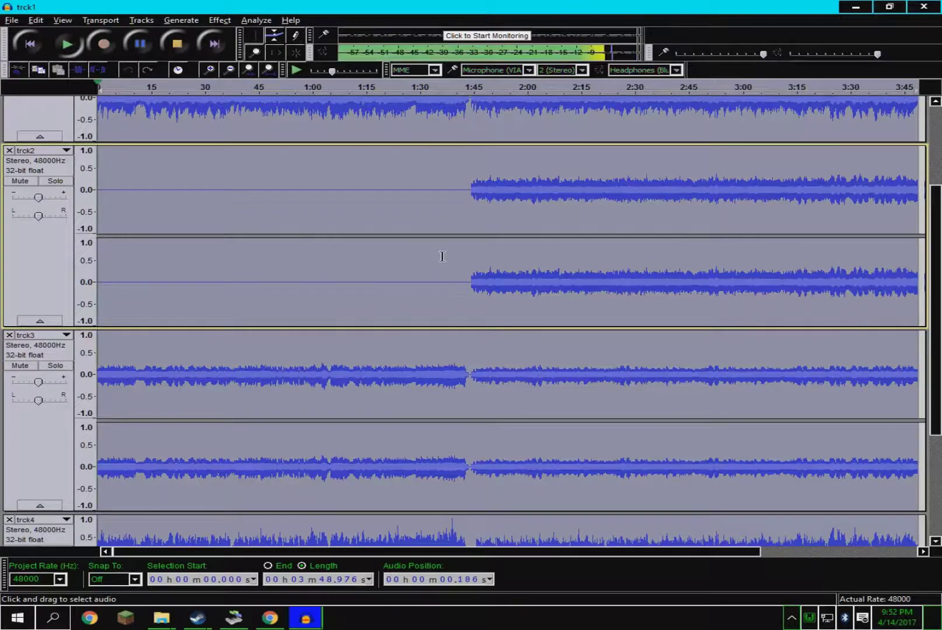
click(401, 232)
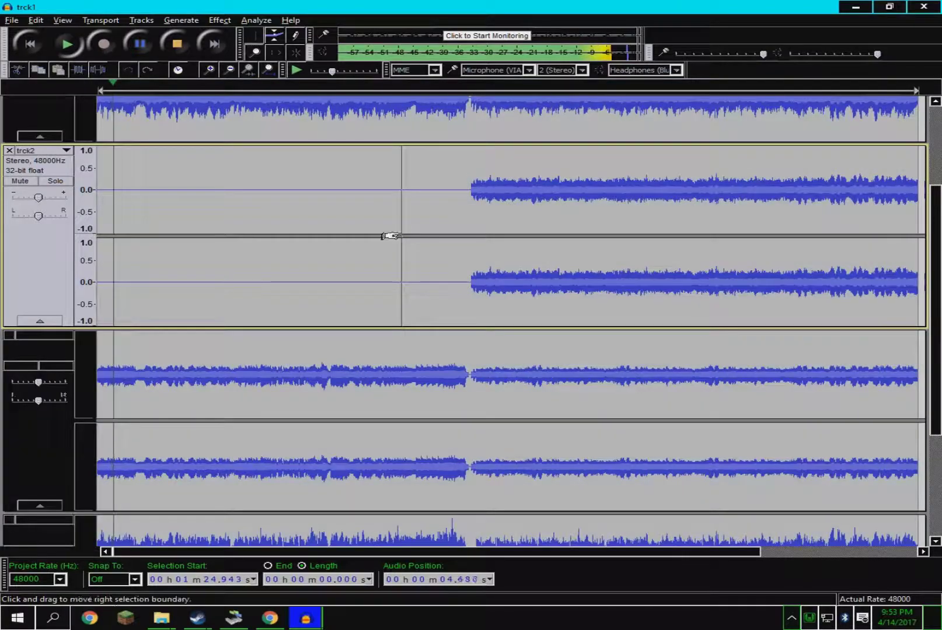
key(space)
Apply the GChorus effect to trck1's first section, from the start to about 1 min 44 s, previewing it in the effect window.
click(470, 376)
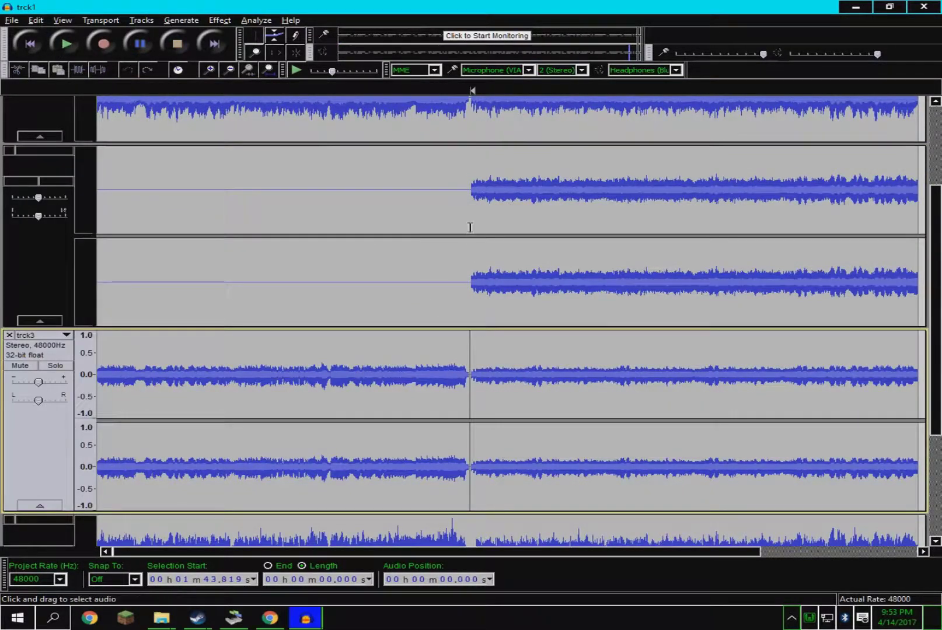
scroll(470, 227, up, 3)
drag(469, 229, 97, 230)
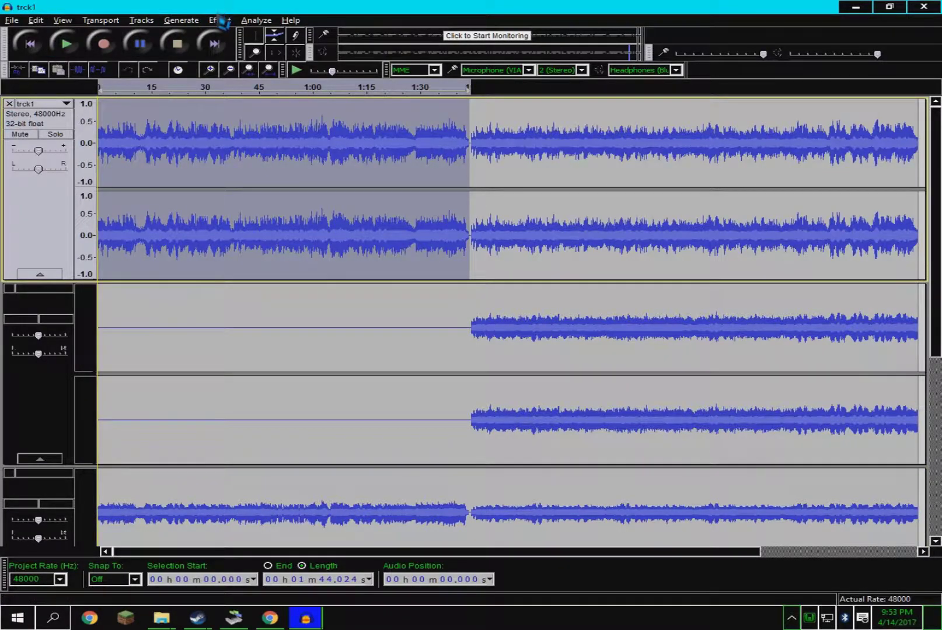
click(181, 20)
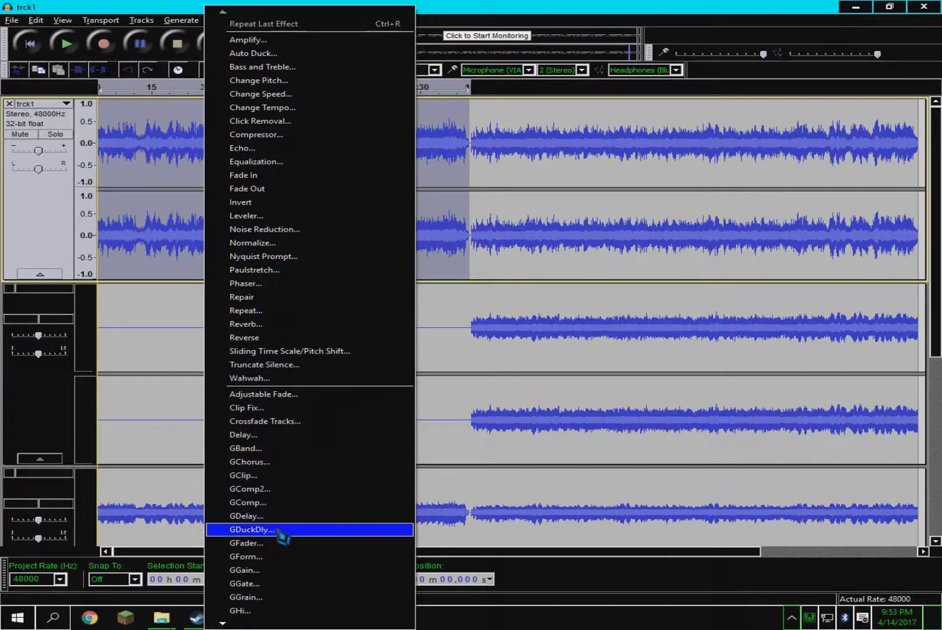
click(250, 463)
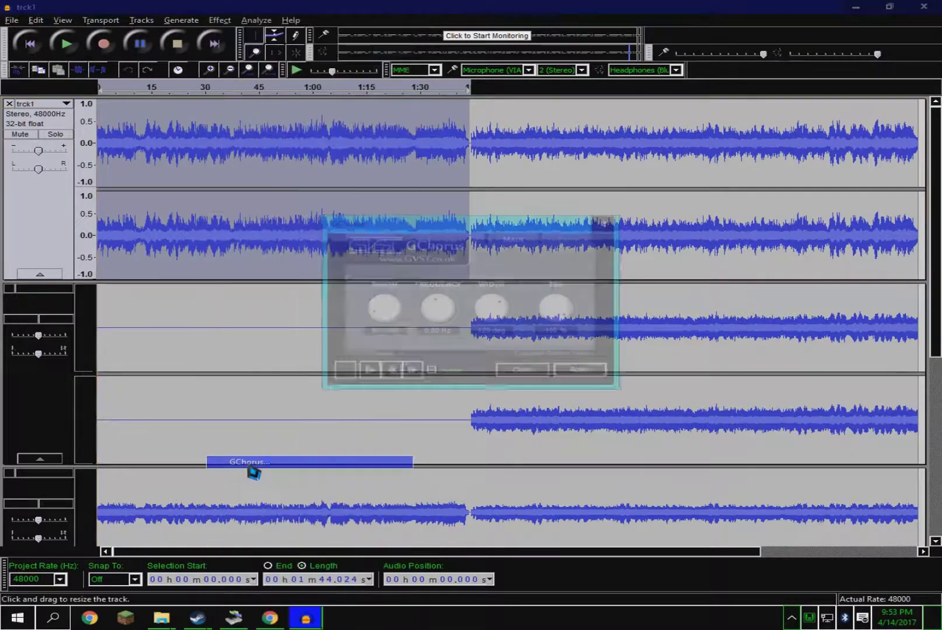
click(365, 374)
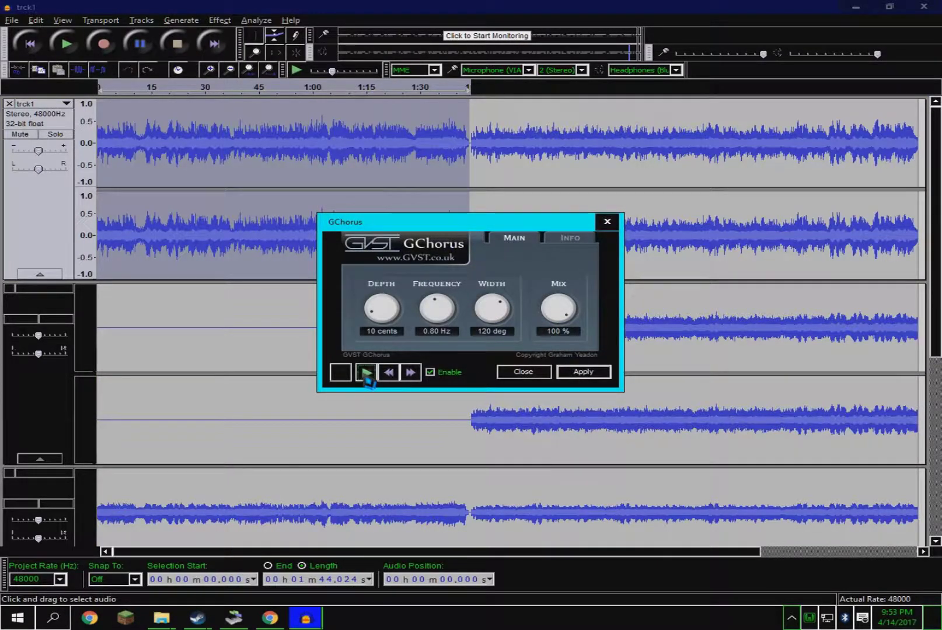
click(543, 377)
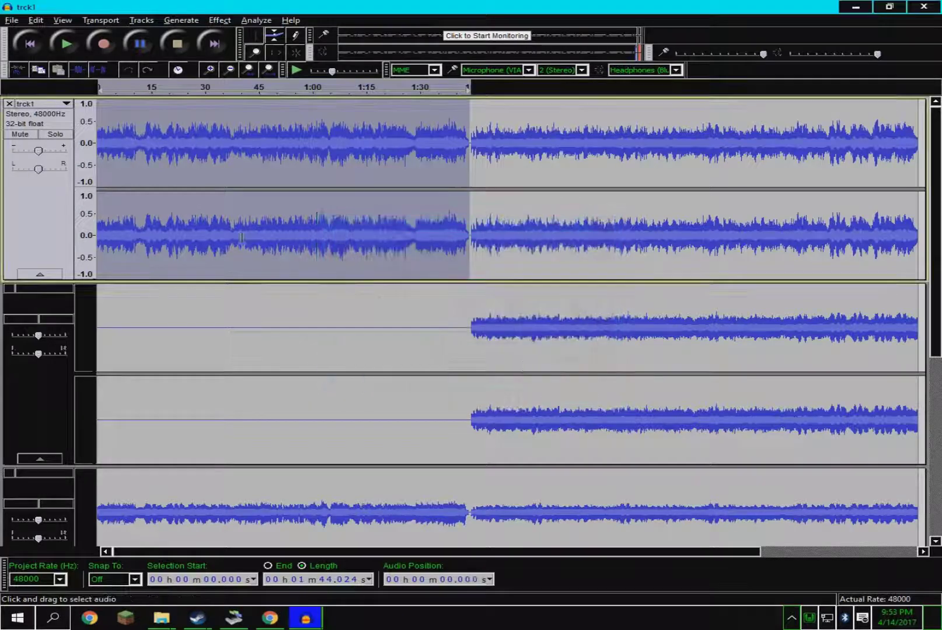
Apply the GChorus effect to trck4's second section, from about 1 min 44 s to the end, and close the effect window.
scroll(256, 248, down, 5)
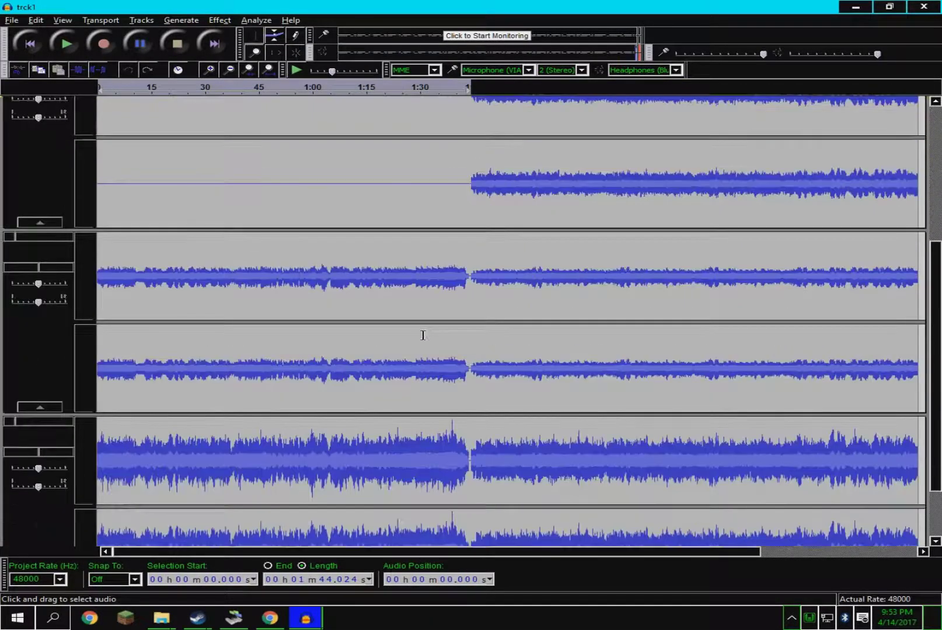
scroll(423, 335, down, 2)
drag(470, 386, 850, 394)
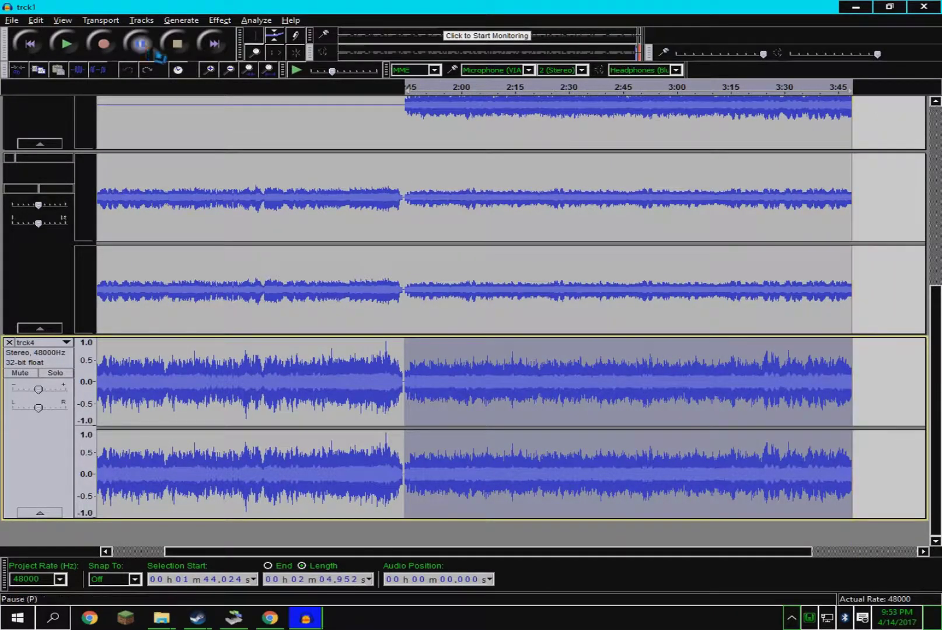
click(181, 20)
mouse_move(220, 20)
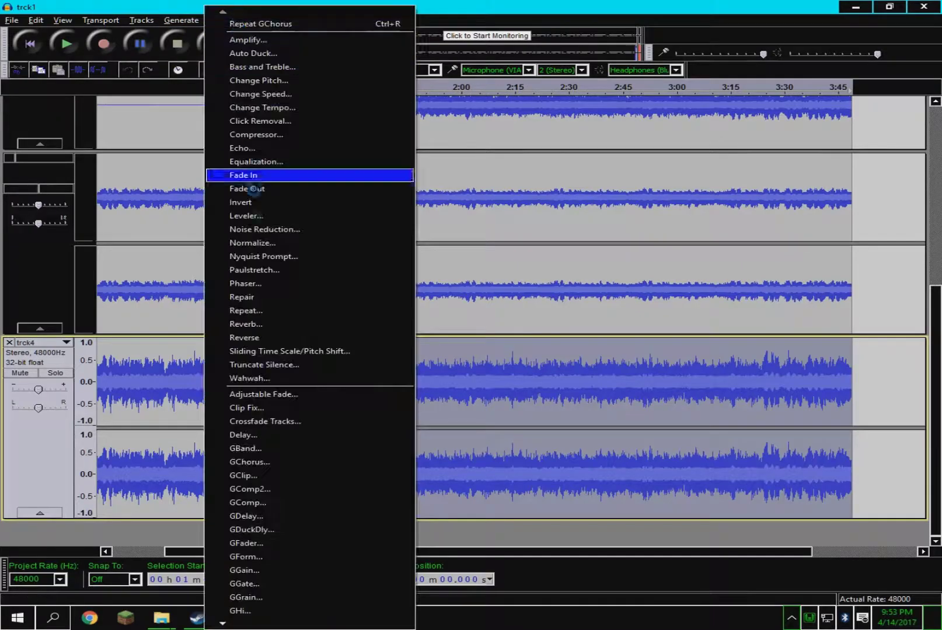
click(266, 463)
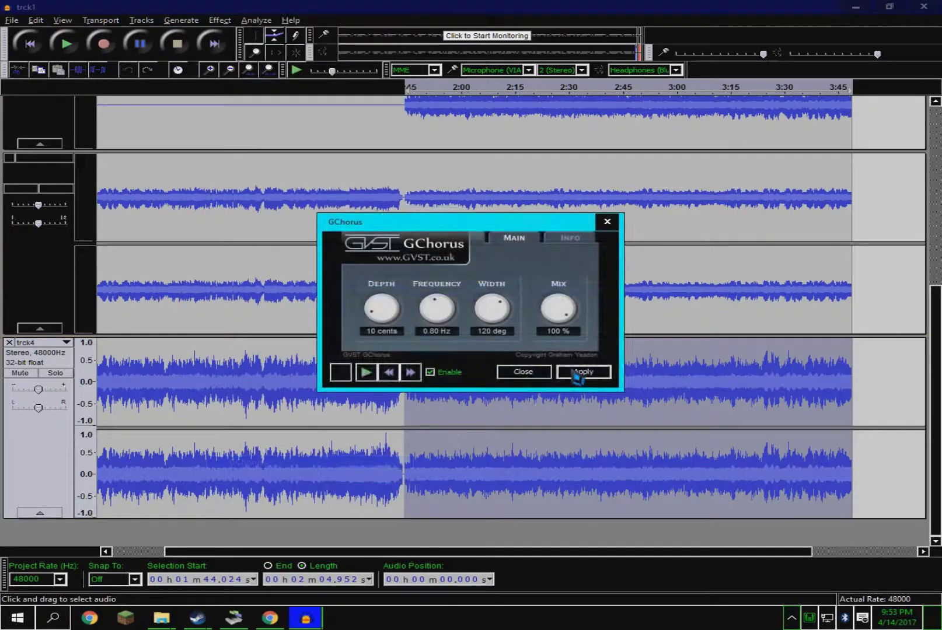
click(570, 372)
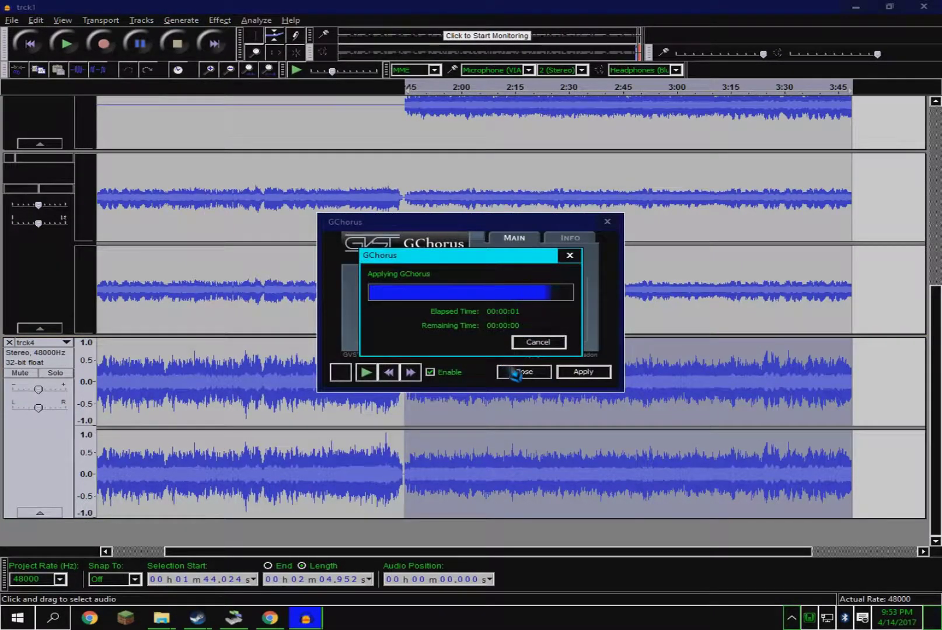
click(520, 371)
Listen to the start of trck1's second section, from about 1 min 44 s to the end, and apply the GChorus effect to the section.
scroll(516, 385, up, 3)
scroll(515, 385, up, 5)
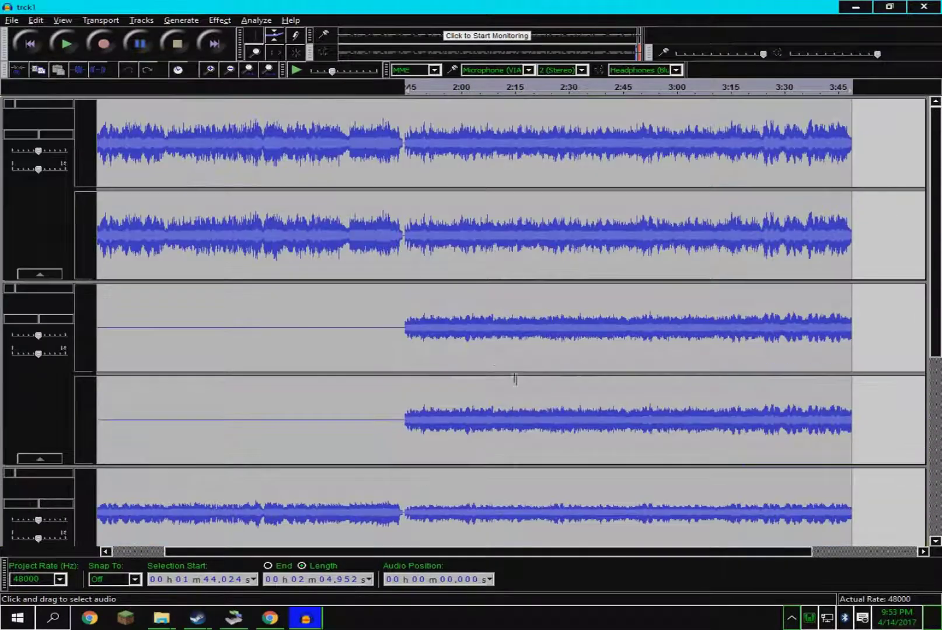
drag(402, 239, 856, 240)
key(space)
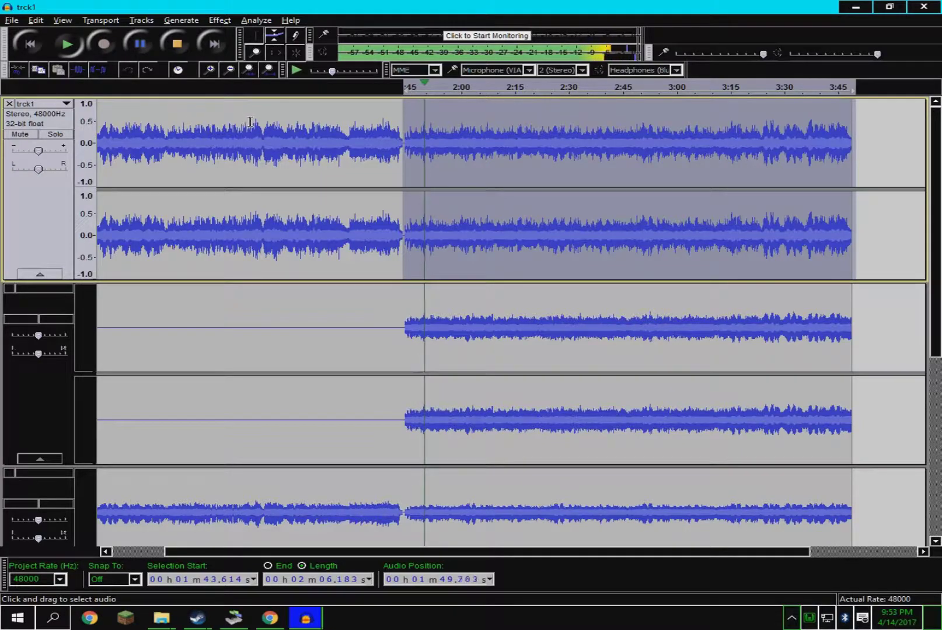
key(space)
click(221, 20)
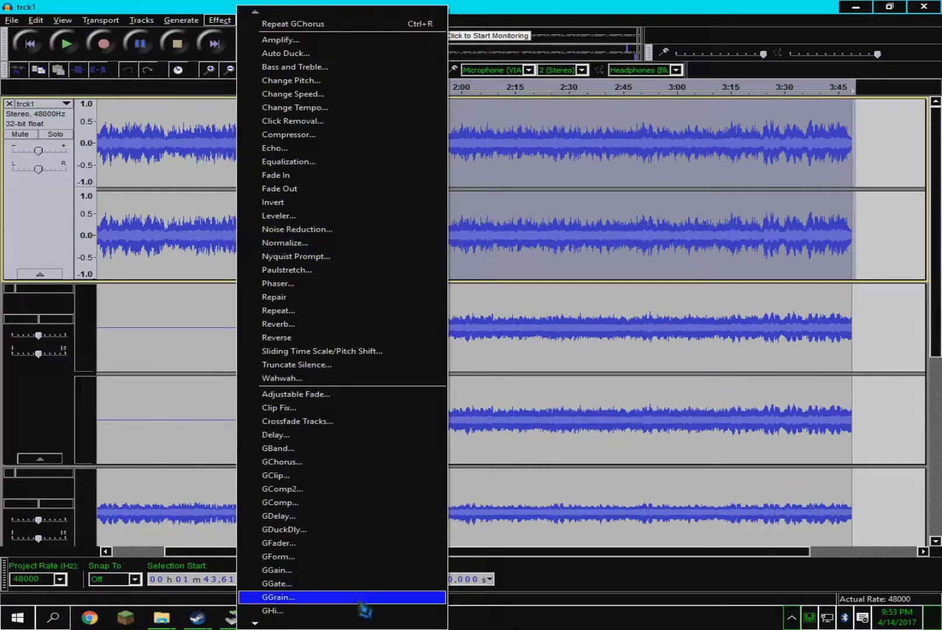
click(282, 462)
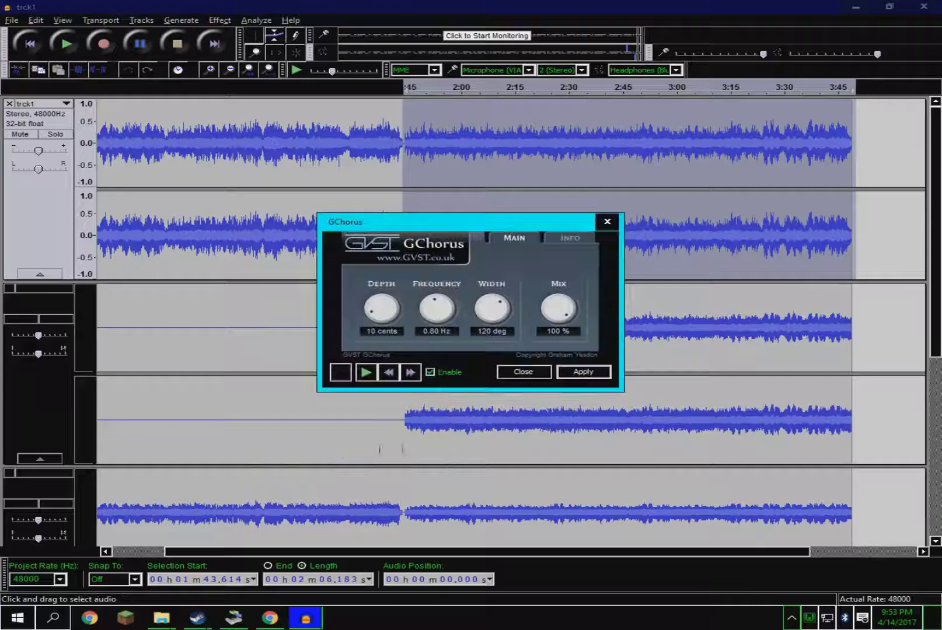
click(582, 375)
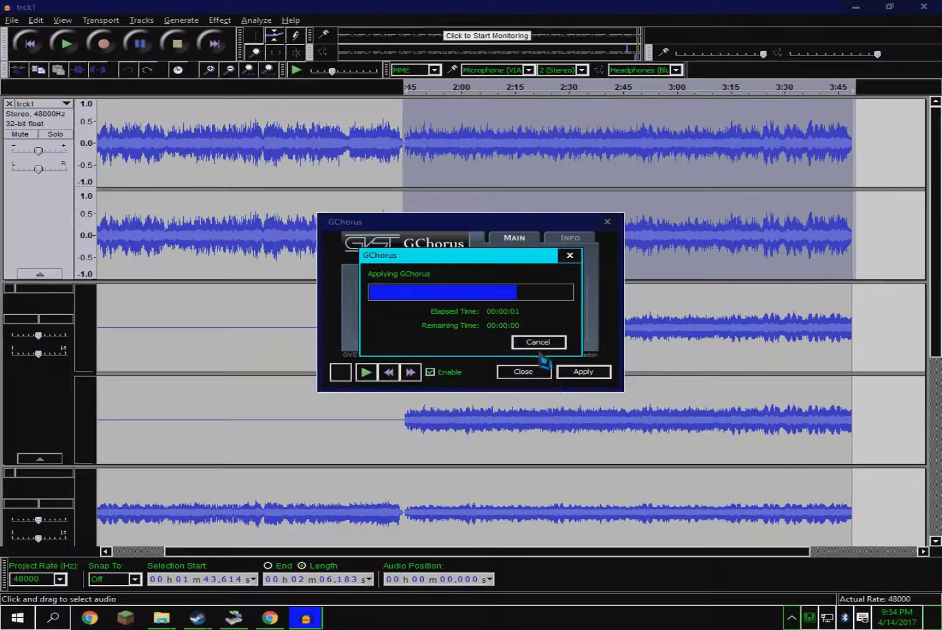
click(524, 372)
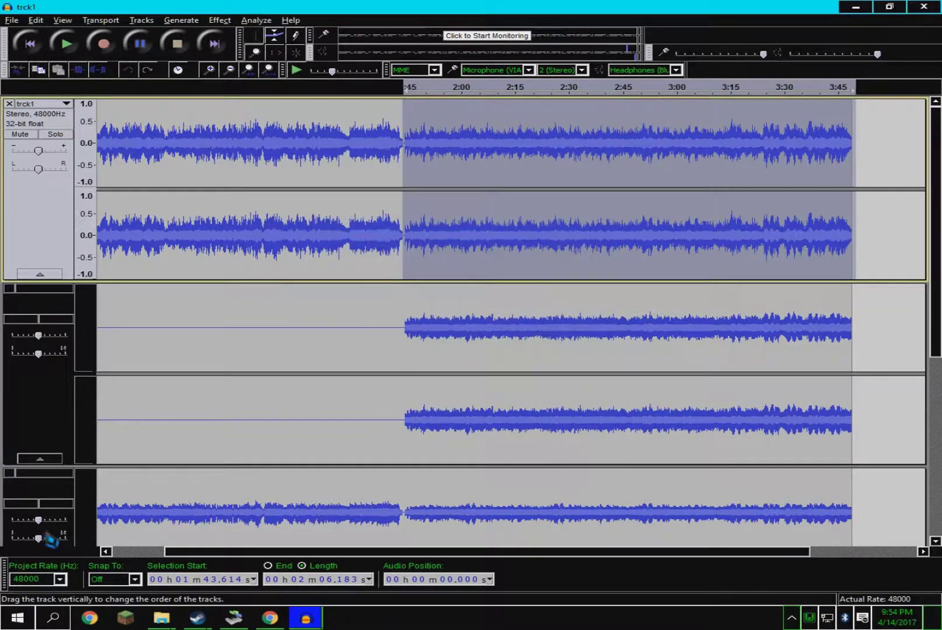
Lower trck3's gain slightly, and play the whole four-track mix from beginning to end.
drag(45, 528, 35, 519)
click(481, 360)
scroll(525, 386, down, 3)
key(ctrl+3)
key(ctrl+3)
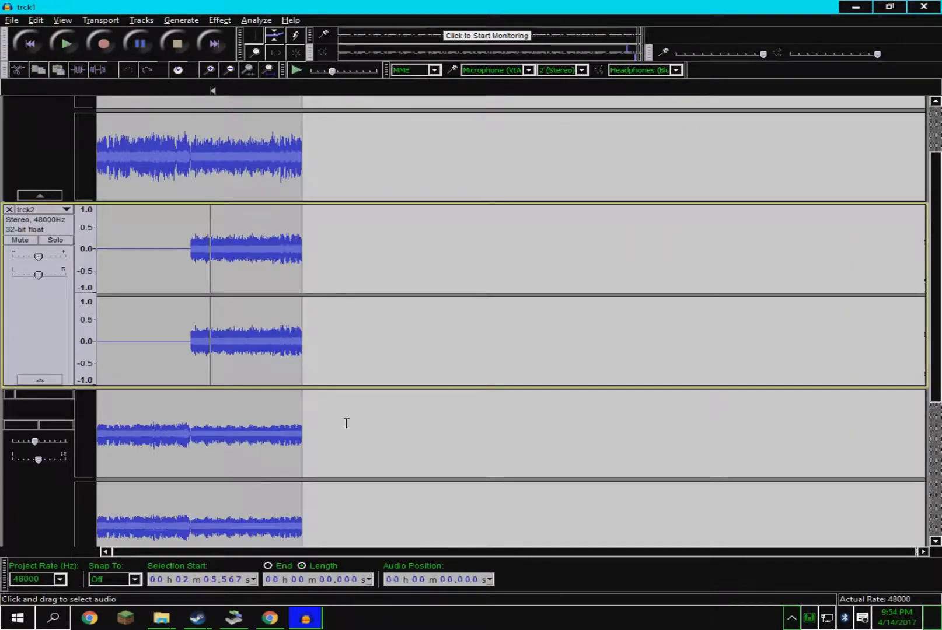
key(ctrl+a)
key(space)
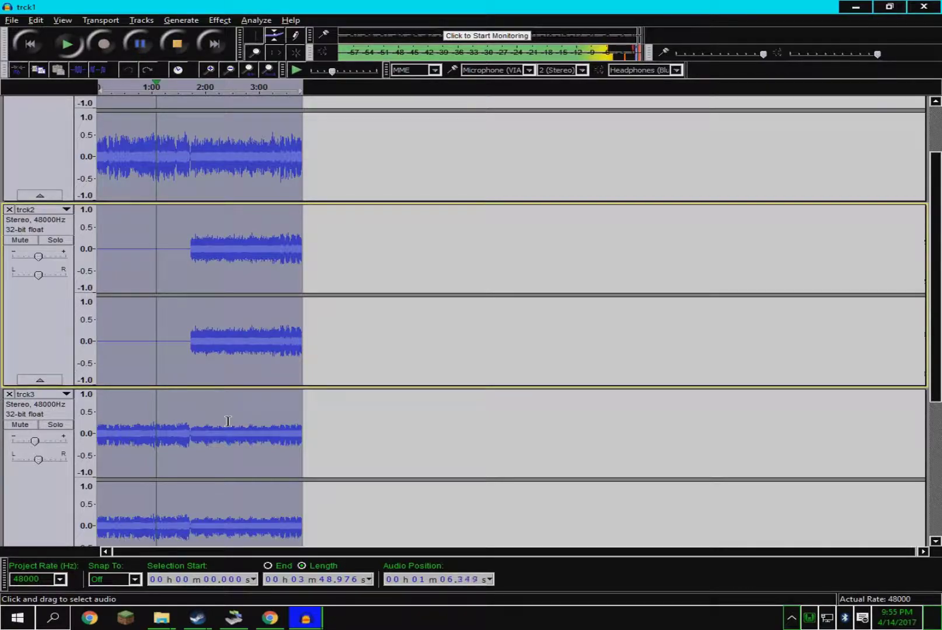
scroll(228, 421, up, 2)
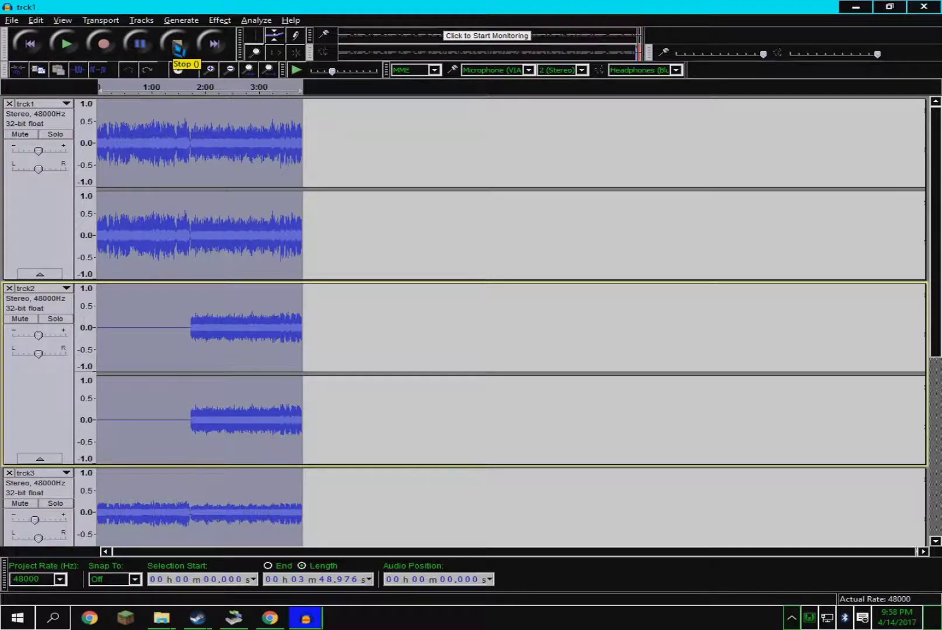
Examine the break between the two sections at about 1 min 44 s on trck1, trck2, trck3 and trck4.
click(186, 256)
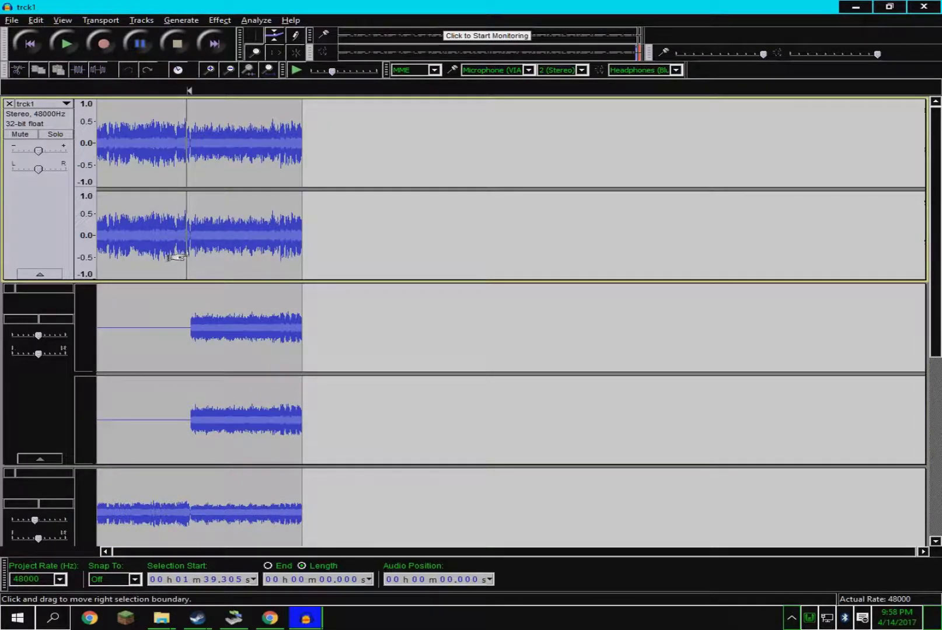
click(194, 239)
click(183, 236)
key(ctrl+1)
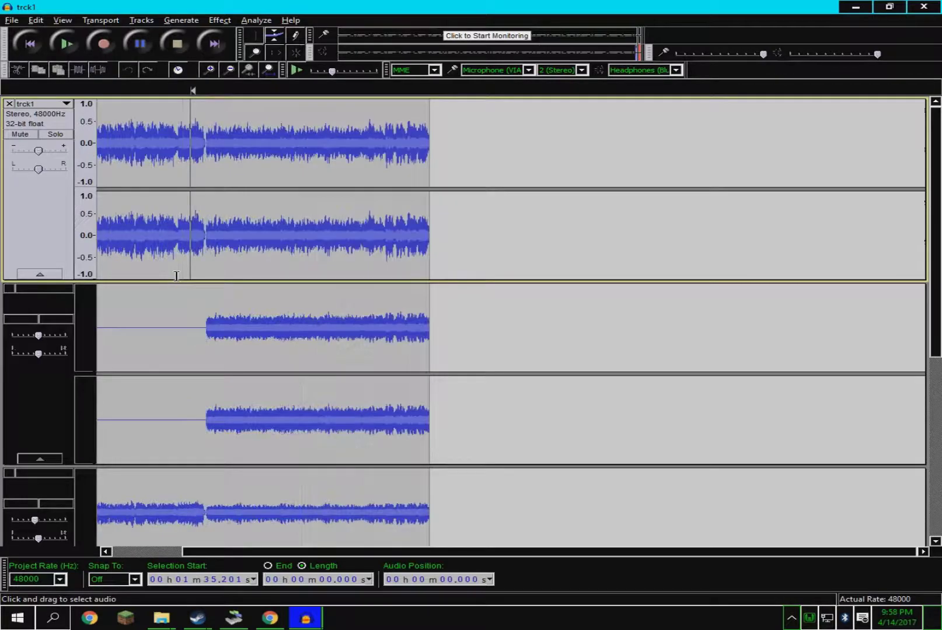
key(ctrl+1)
click(267, 269)
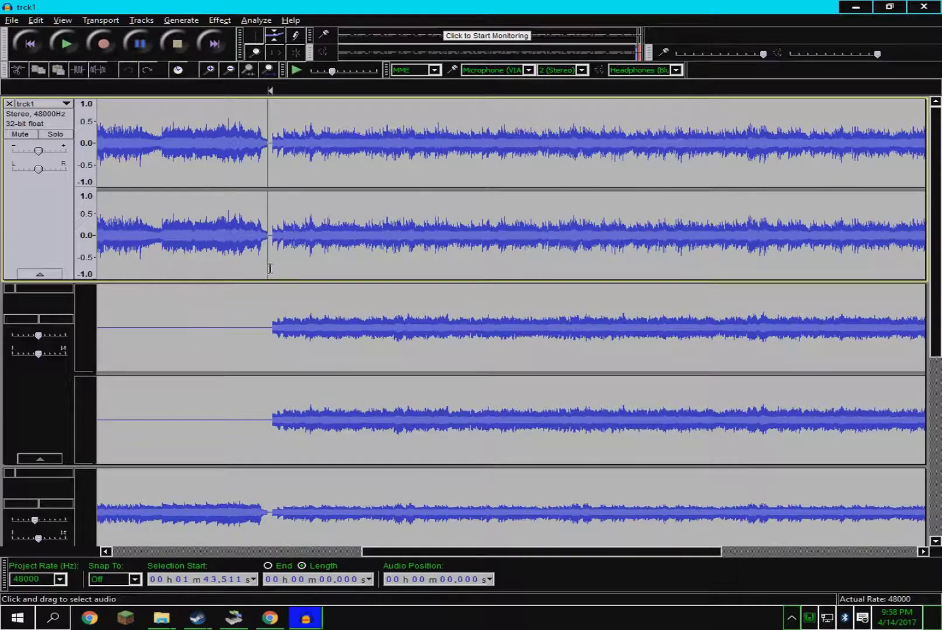
click(267, 315)
click(275, 530)
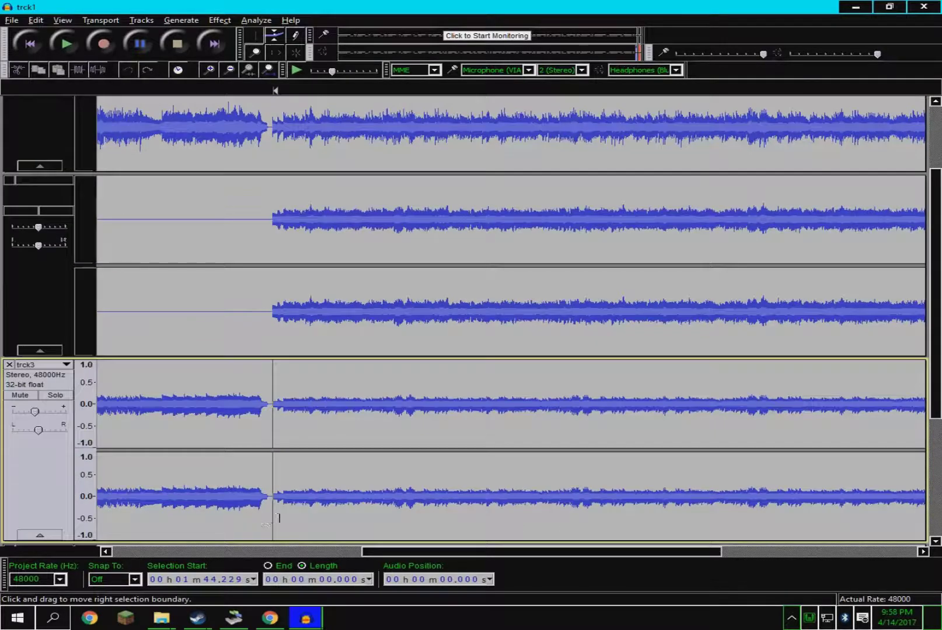
scroll(400, 456, down, 3)
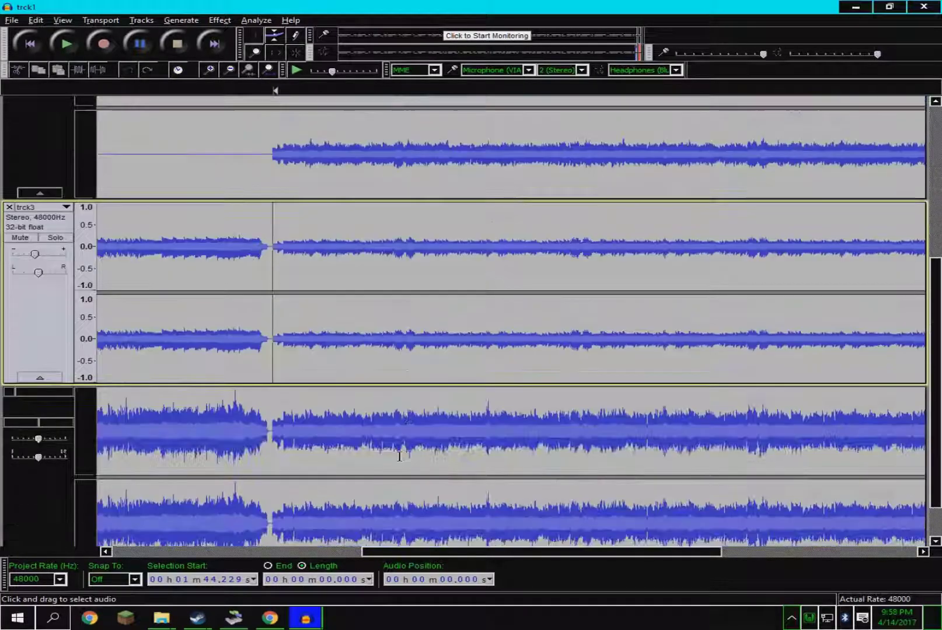
click(271, 437)
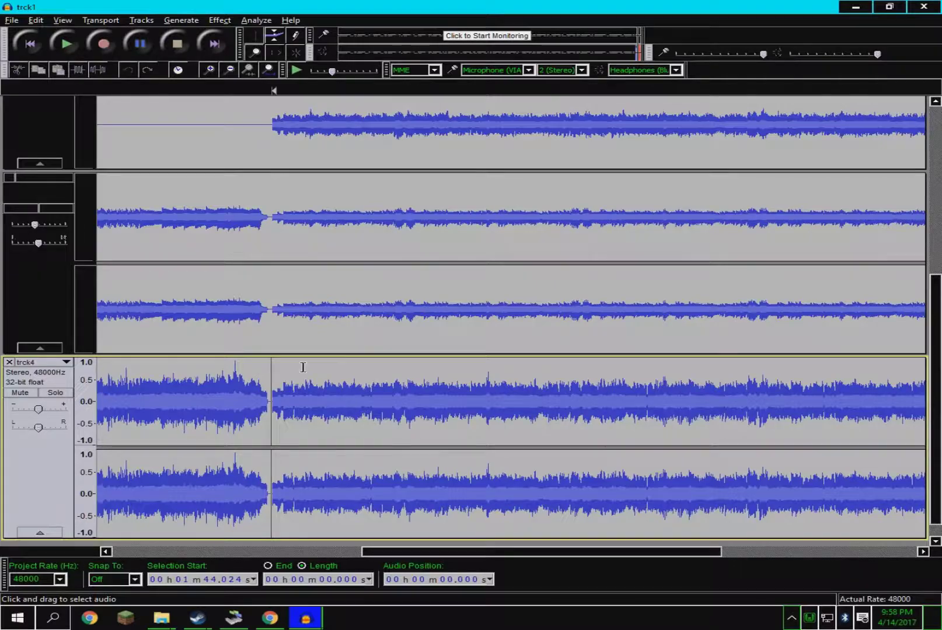
Inspect the silent gap around 1 min 44 s in close detail, comparing its position on trck1, trck2 and trck3.
scroll(303, 366, up, 1)
scroll(302, 367, up, 1)
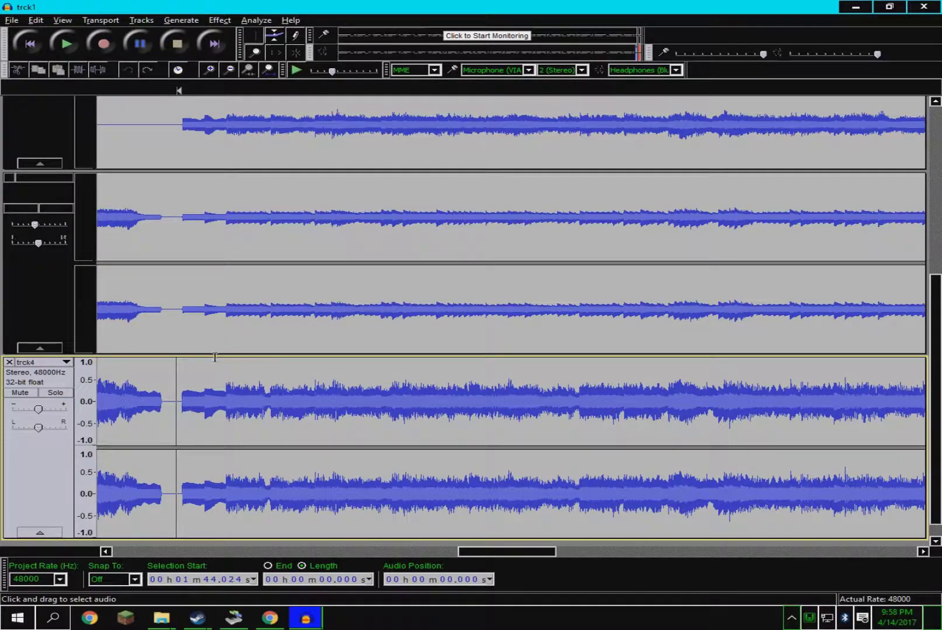
scroll(133, 417, up, 5)
scroll(146, 423, up, 3)
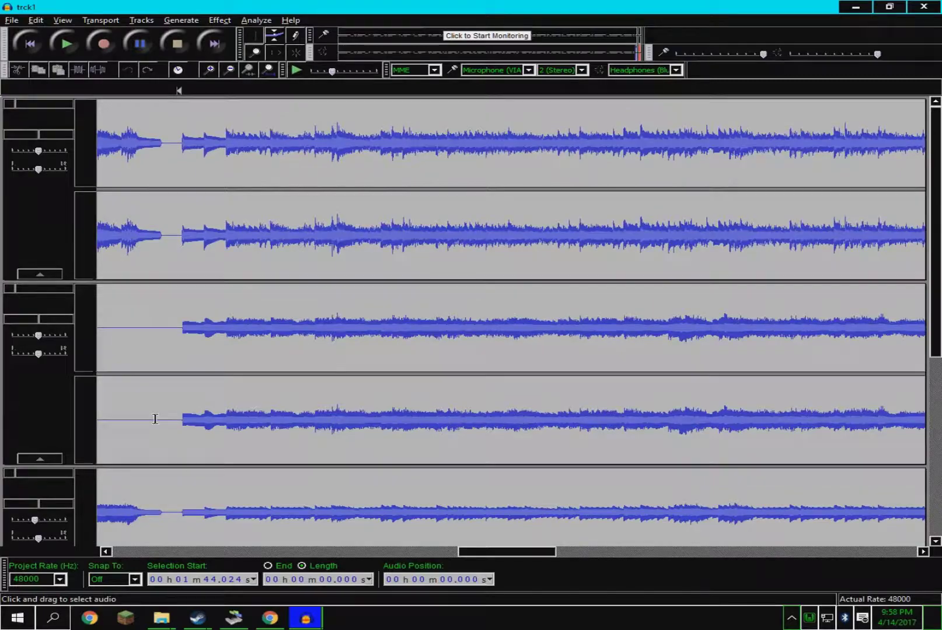
click(175, 257)
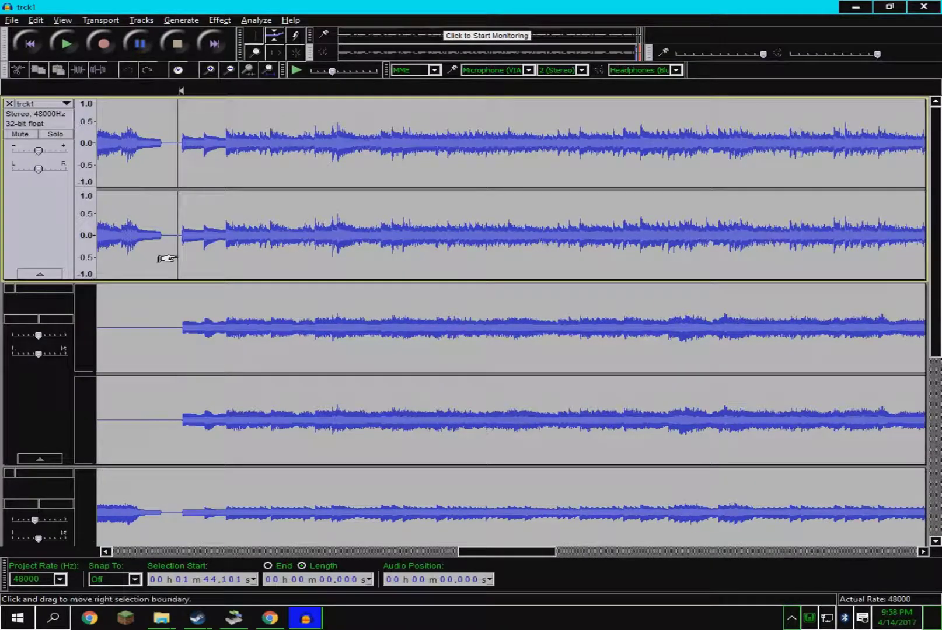
click(176, 288)
click(175, 268)
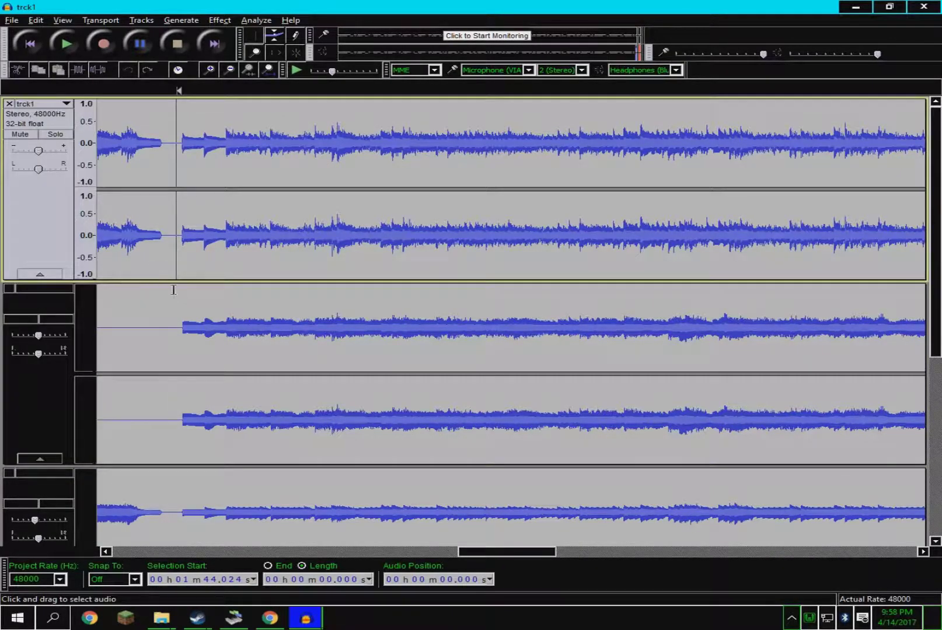
click(173, 327)
click(173, 486)
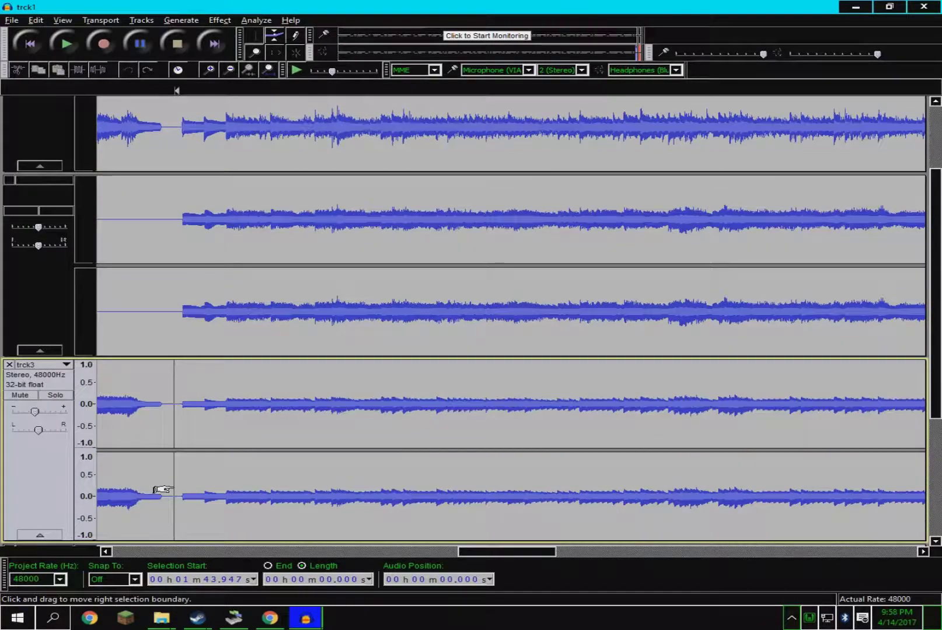
scroll(309, 430, down, 4)
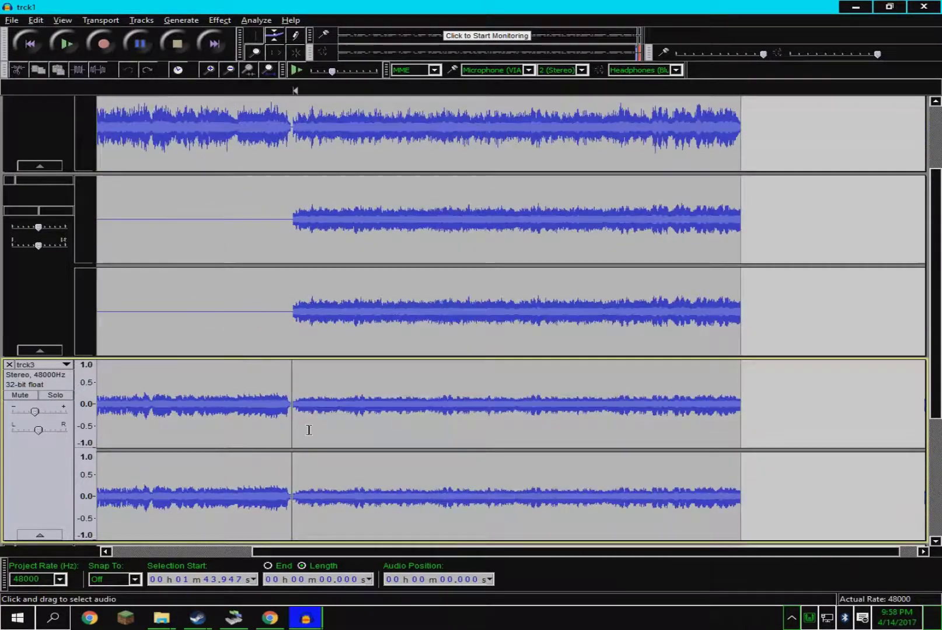
click(220, 17)
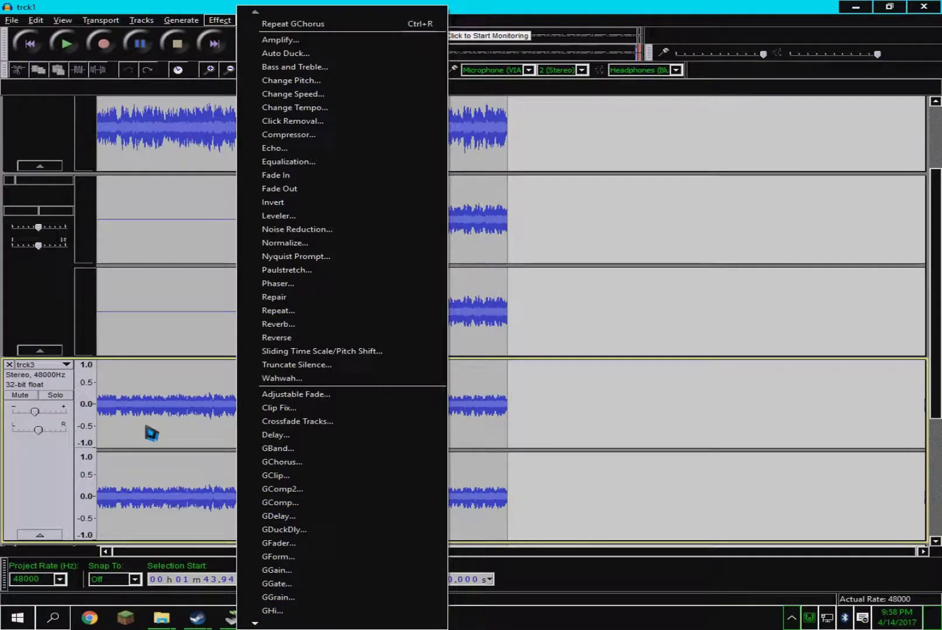
click(152, 376)
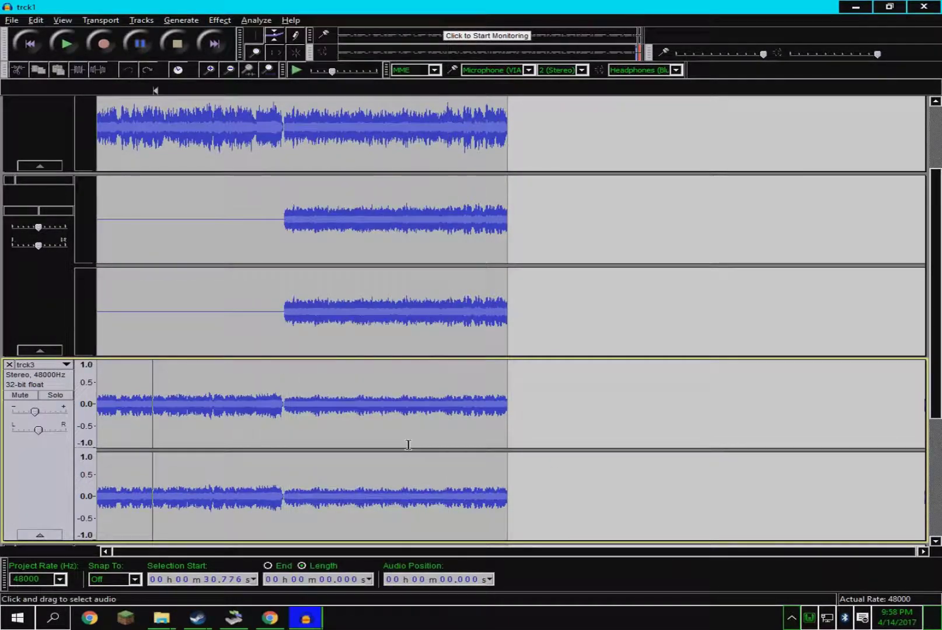
drag(283, 410, 60, 171)
scroll(459, 287, down, 6)
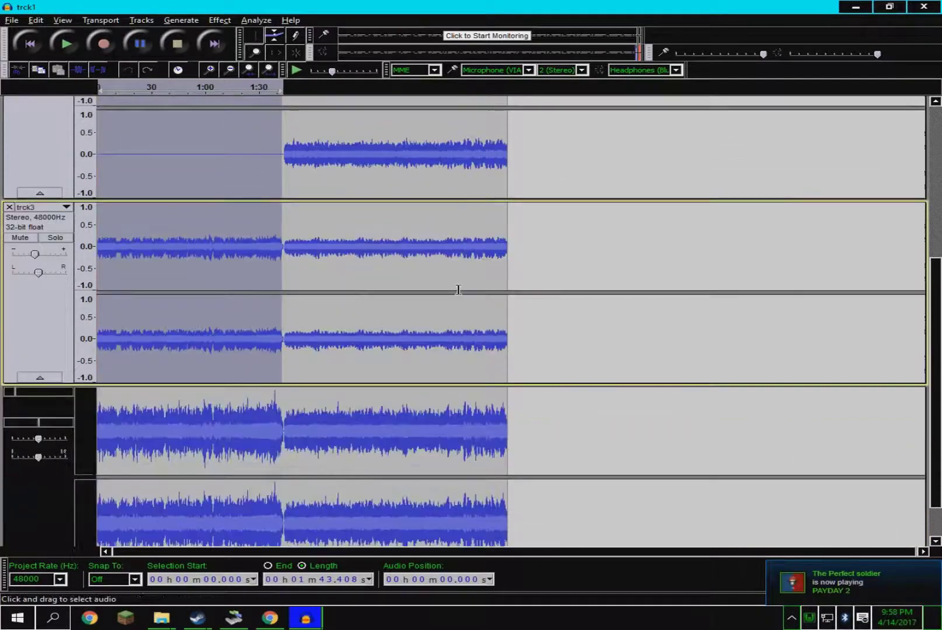
Check the section break on trck4, and place the cursor at the break on trck1, at about 1 min 44 s.
click(285, 360)
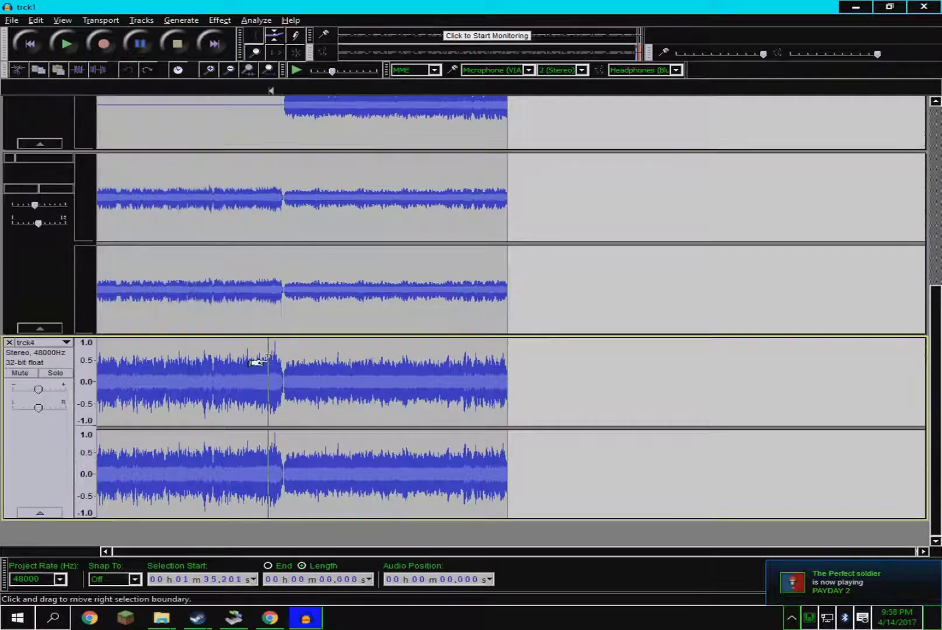
scroll(387, 359, up, 8)
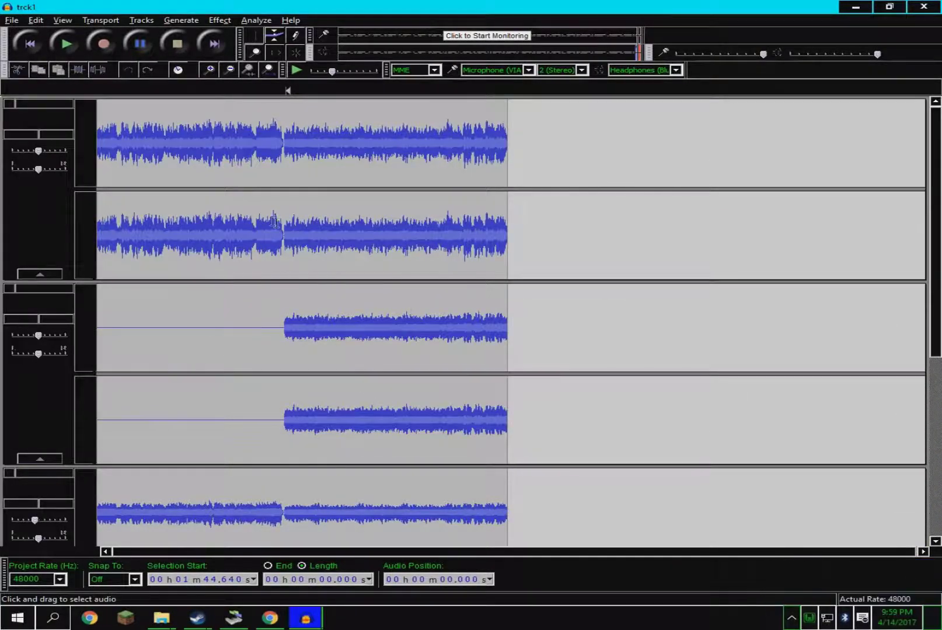
click(284, 235)
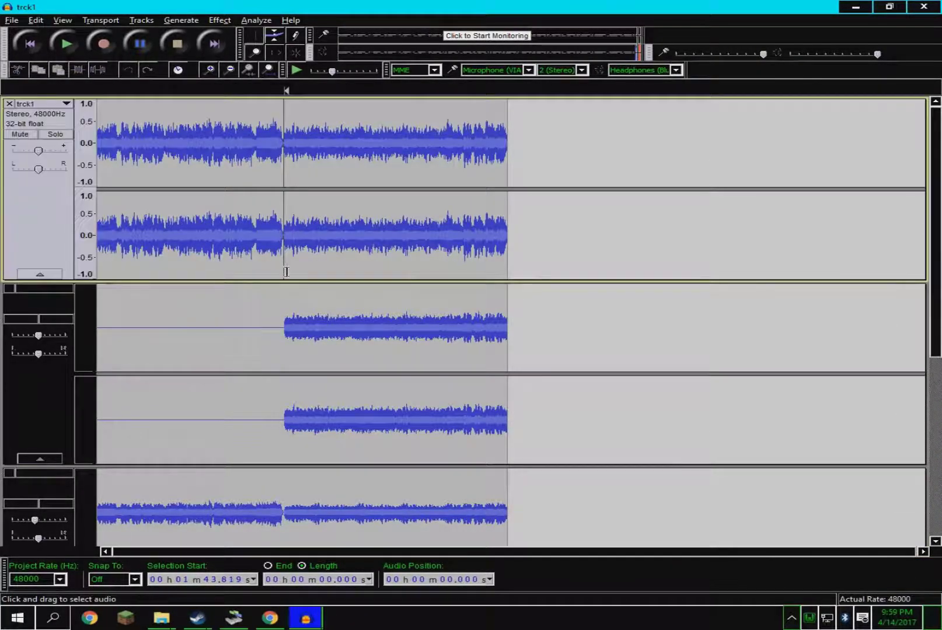